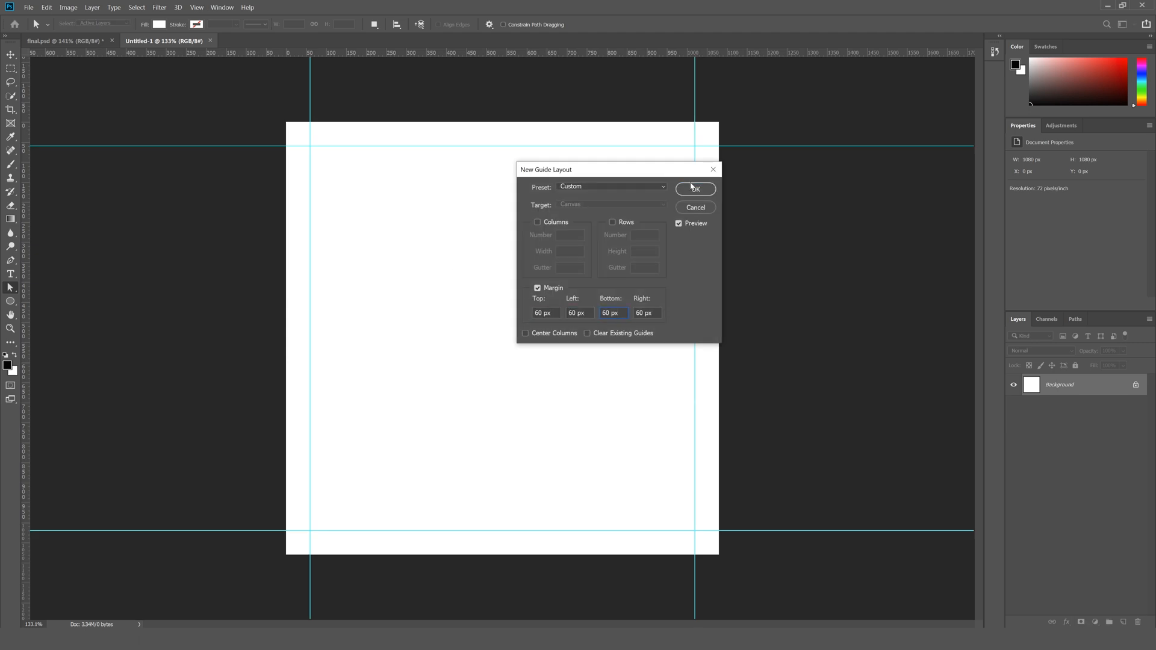
- Apply the 60 px margin guides and draw a rectangle of about 1100 by 1098 px covering the whole canvas
left_click(694, 189)
left_click(10, 301)
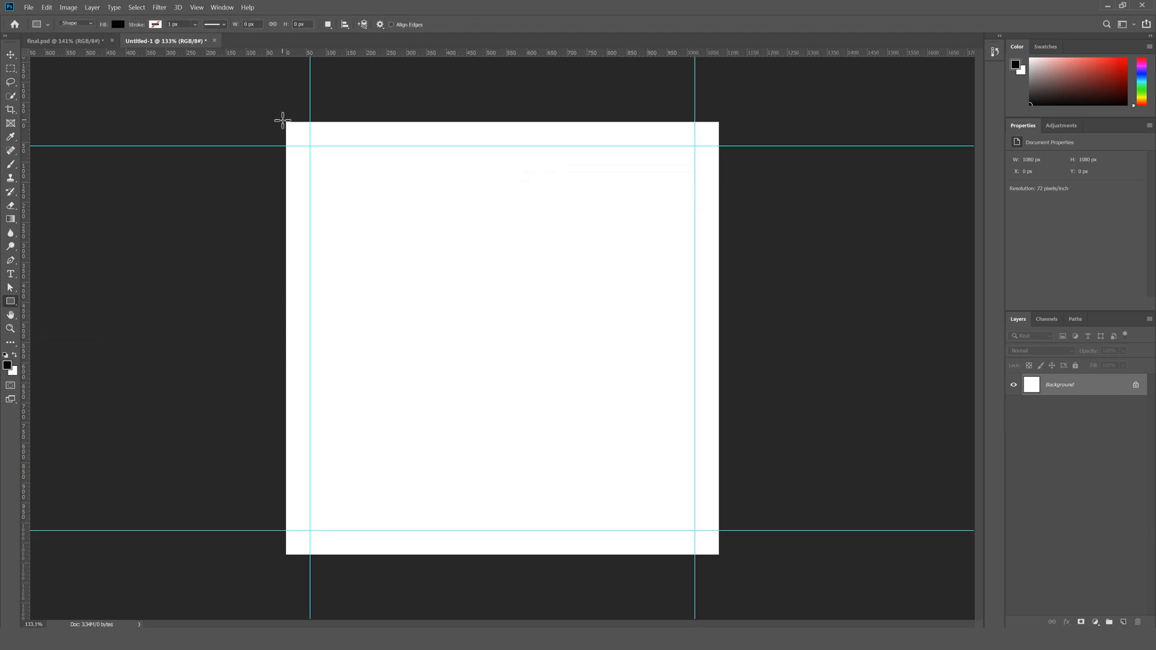
left_click_drag(284, 121, 723, 559)
- Fill the canvas-sized rectangle with light grey e7e7e7 and deselect it
double_click(1039, 386)
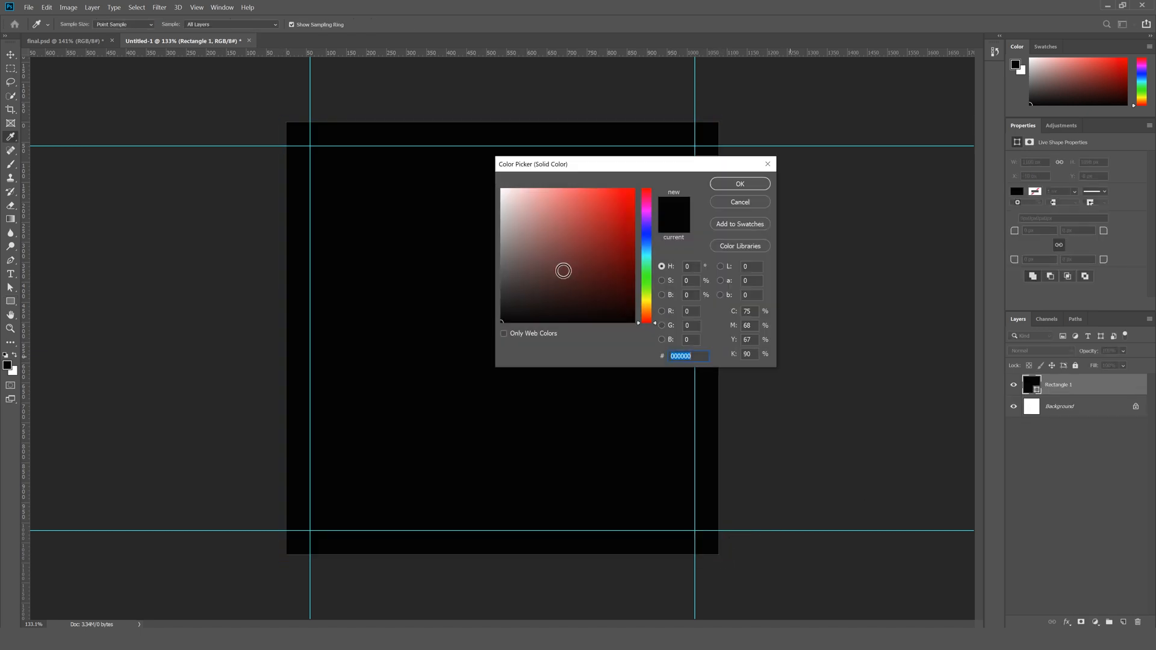
left_click(646, 249)
left_click(501, 203)
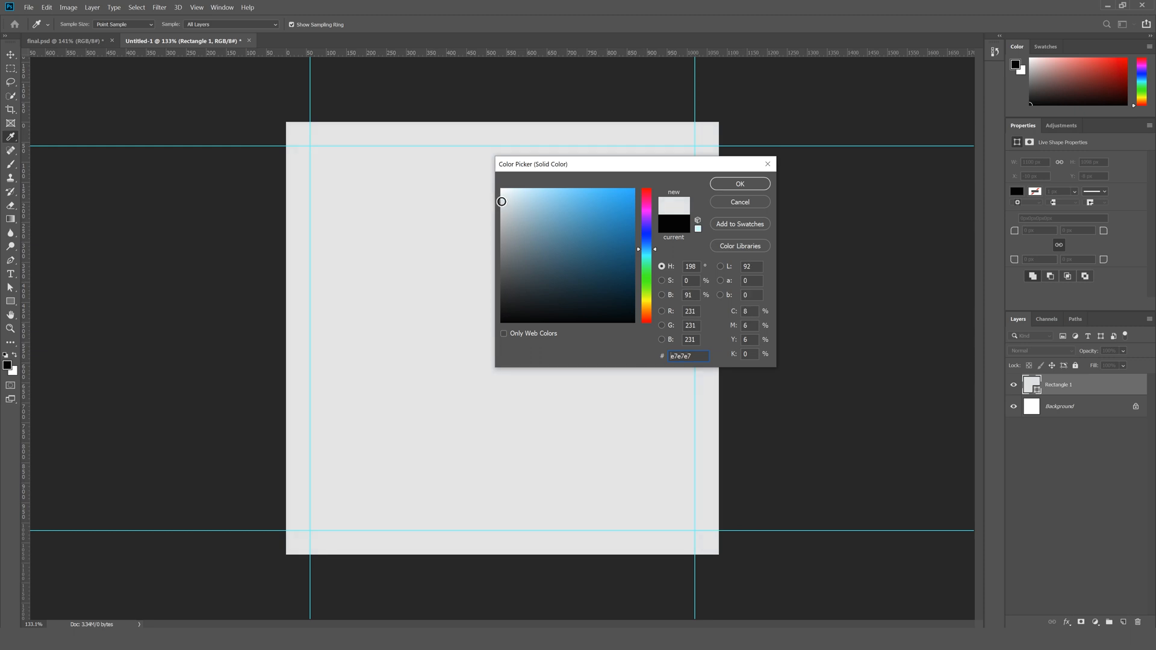
left_click(740, 184)
key("v")
left_click(742, 183)
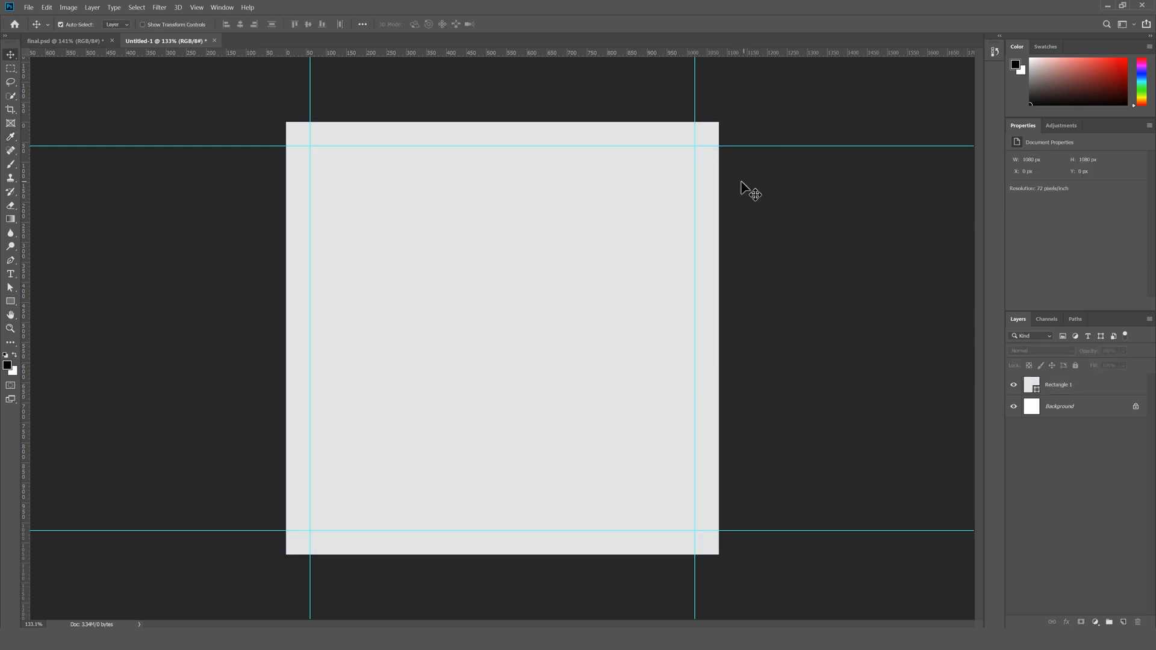
- Group the grey rectangle layer under the name Background and delete the original locked background layer
left_click(1066, 387)
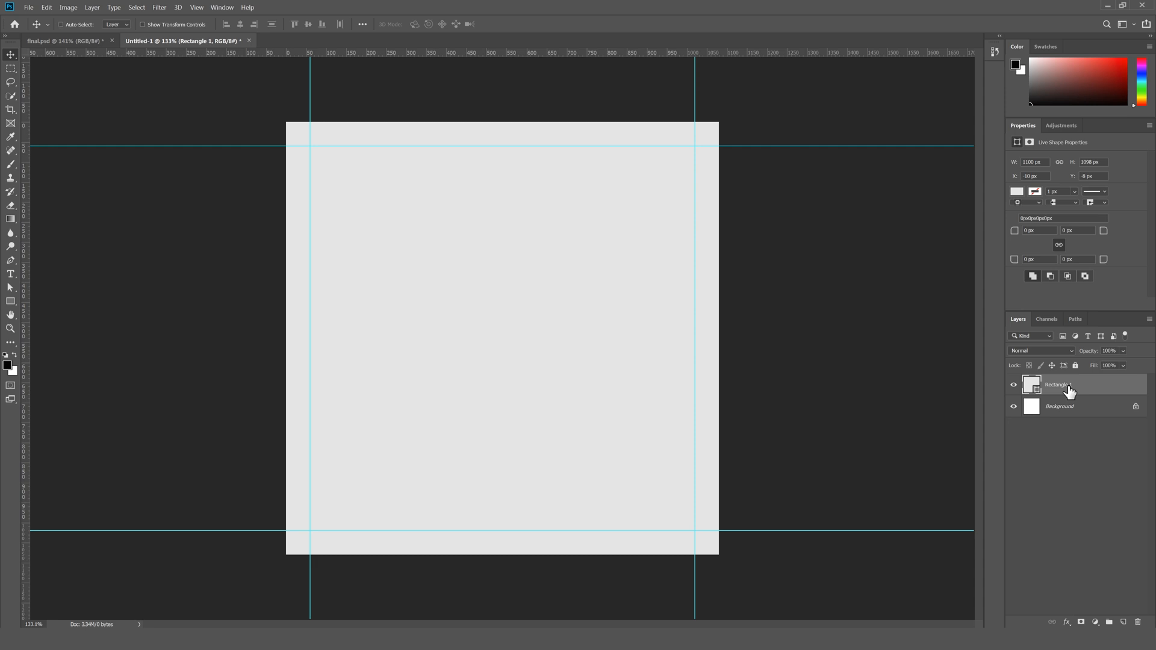
key("ctrl+g")
double_click(1050, 381)
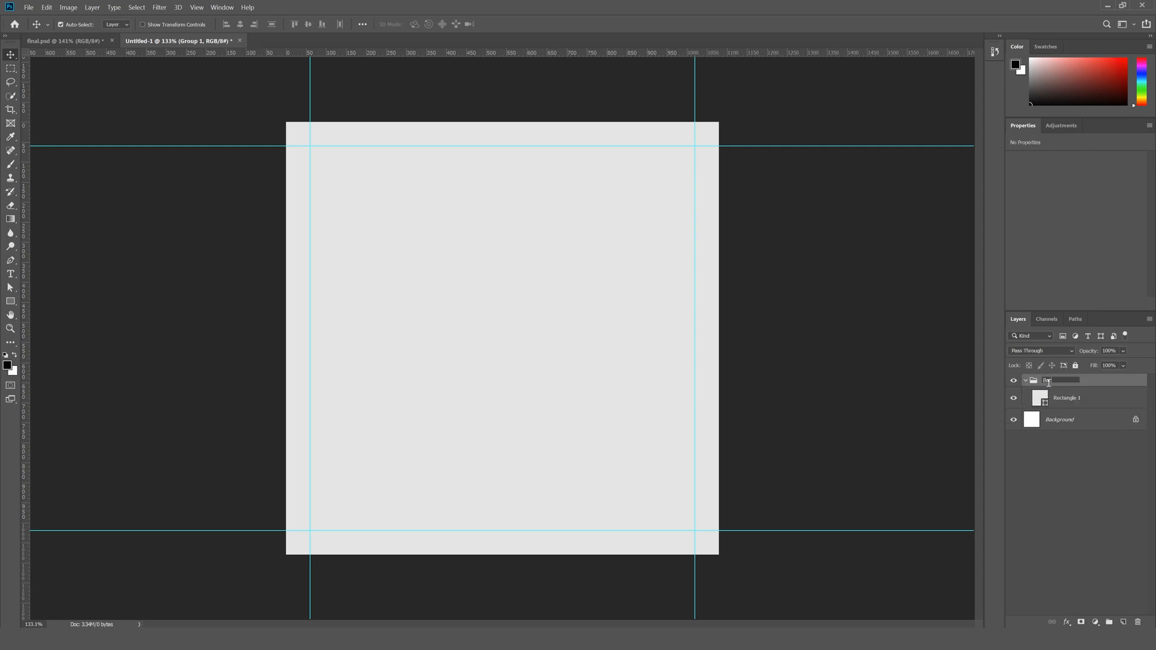
key("Return")
left_click(1025, 380)
left_click(1055, 399)
key("Delete")
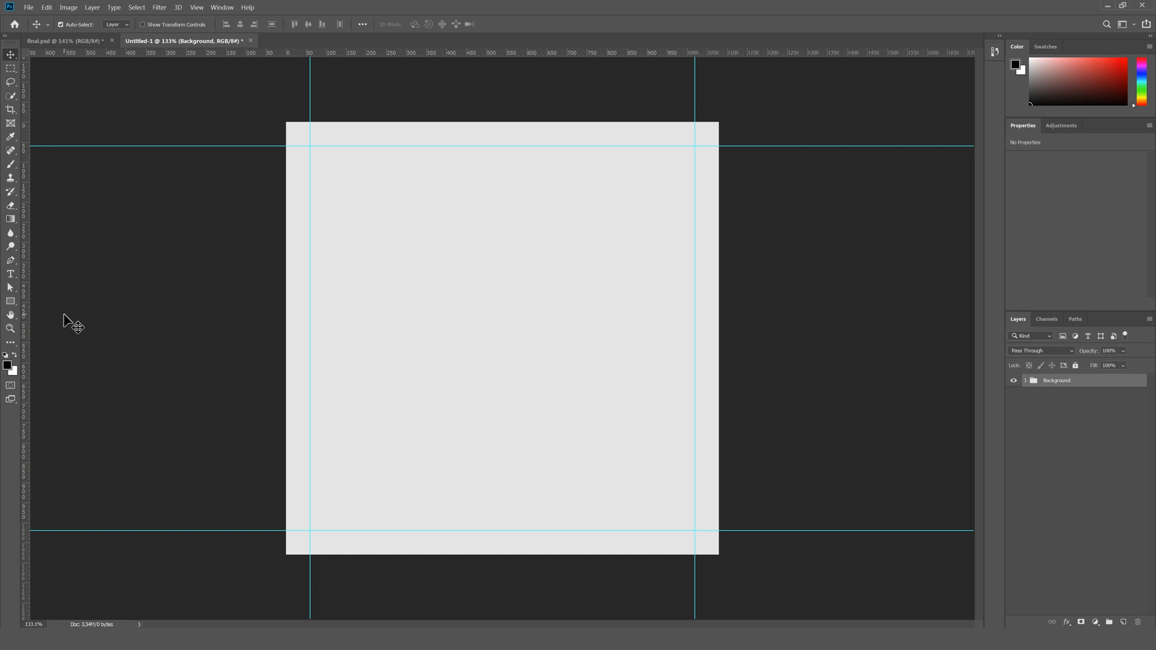
- Draw a circle about 685 px in diameter that extends past the canvas's left edge
left_click(11, 301)
left_click(64, 324)
left_click_drag(260, 201, 523, 501)
- Fill the circle with blue 79b5e3
double_click(1028, 384)
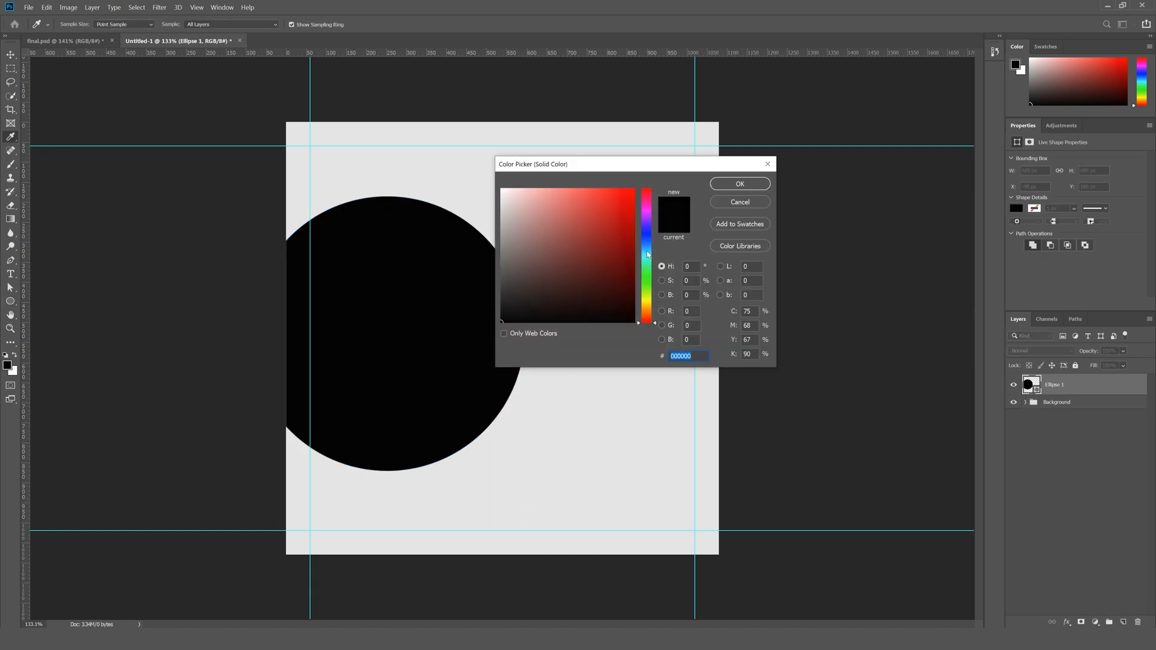
left_click(646, 251)
left_click(560, 216)
left_click(564, 202)
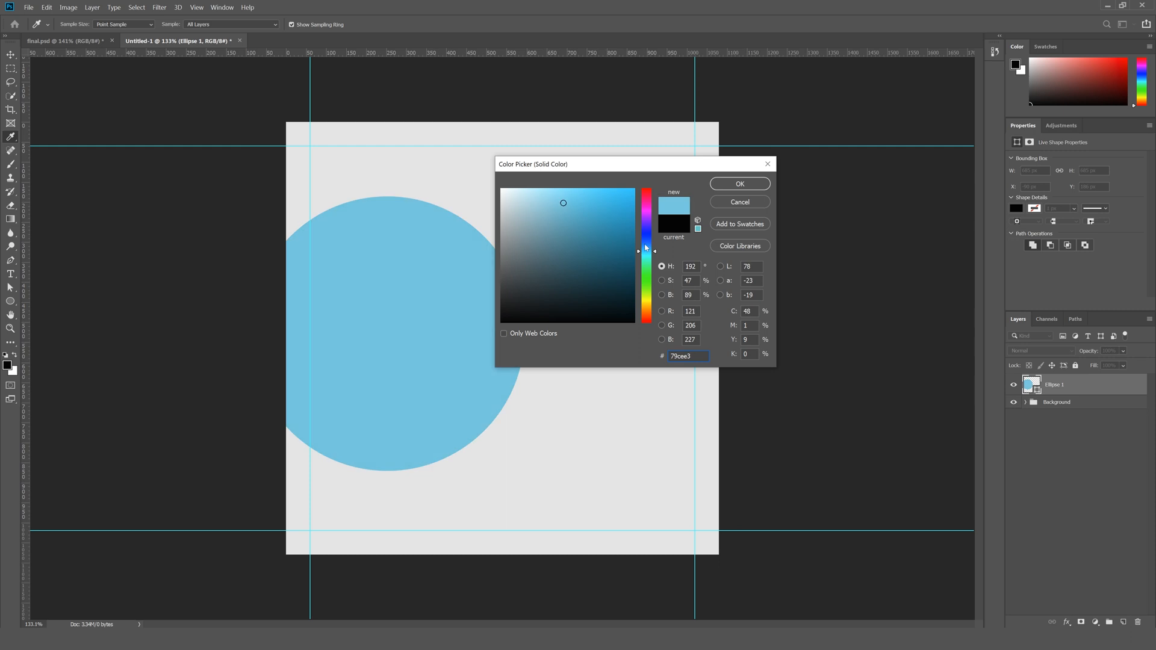
left_click(645, 247)
left_click(736, 184)
- Duplicate the blue circle and scale the copy about its centre to roughly 88%, about 604 px in diameter
right_click(1065, 386)
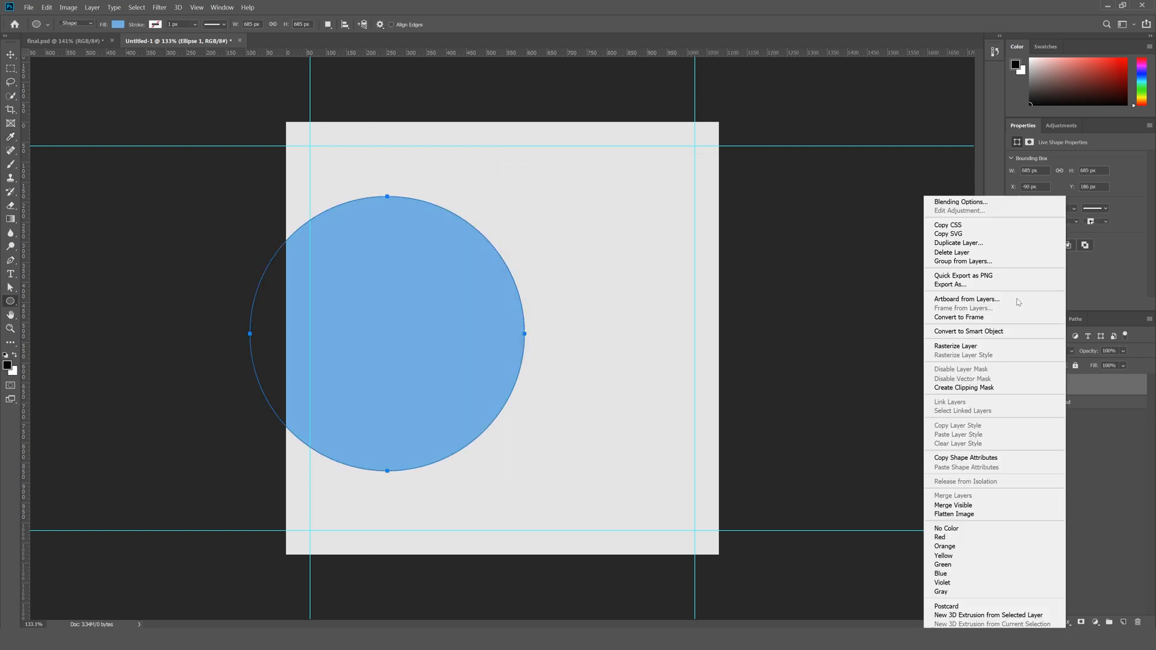
left_click(975, 243)
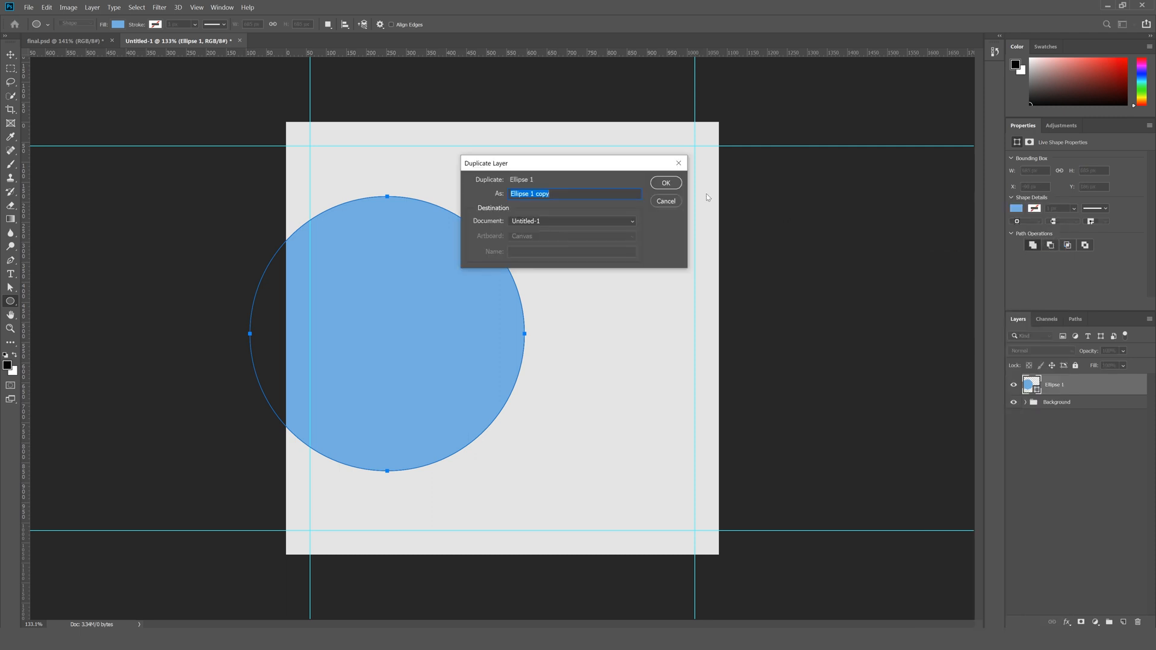
left_click(666, 183)
key("ctrl+t")
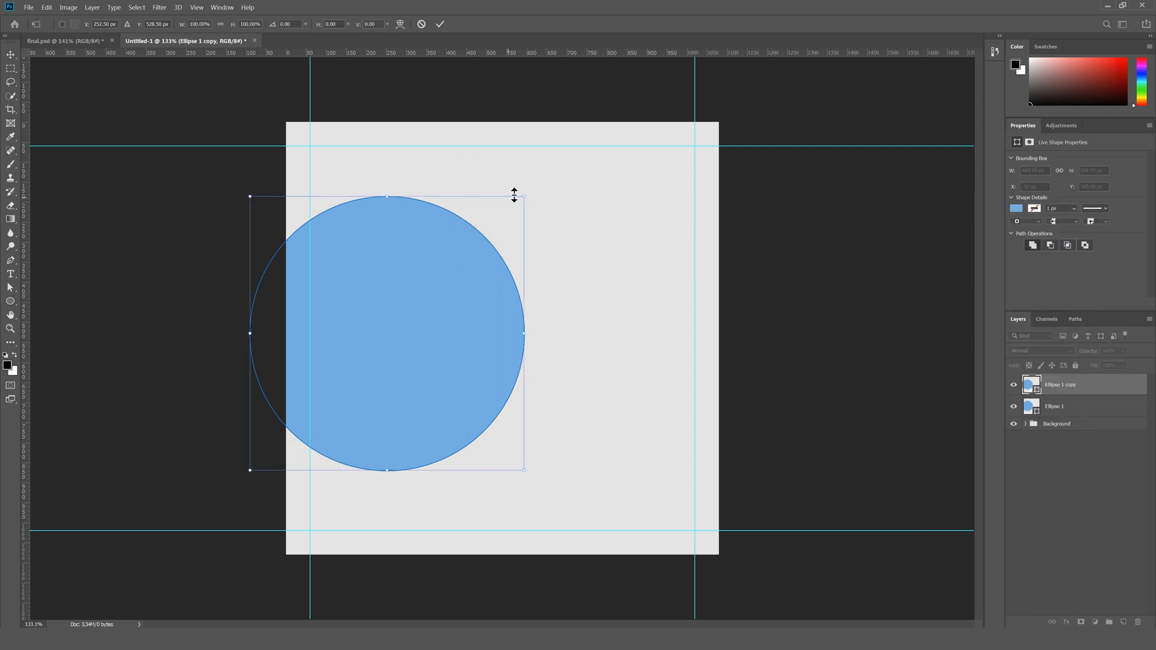
left_click_drag(525, 196, 509, 215)
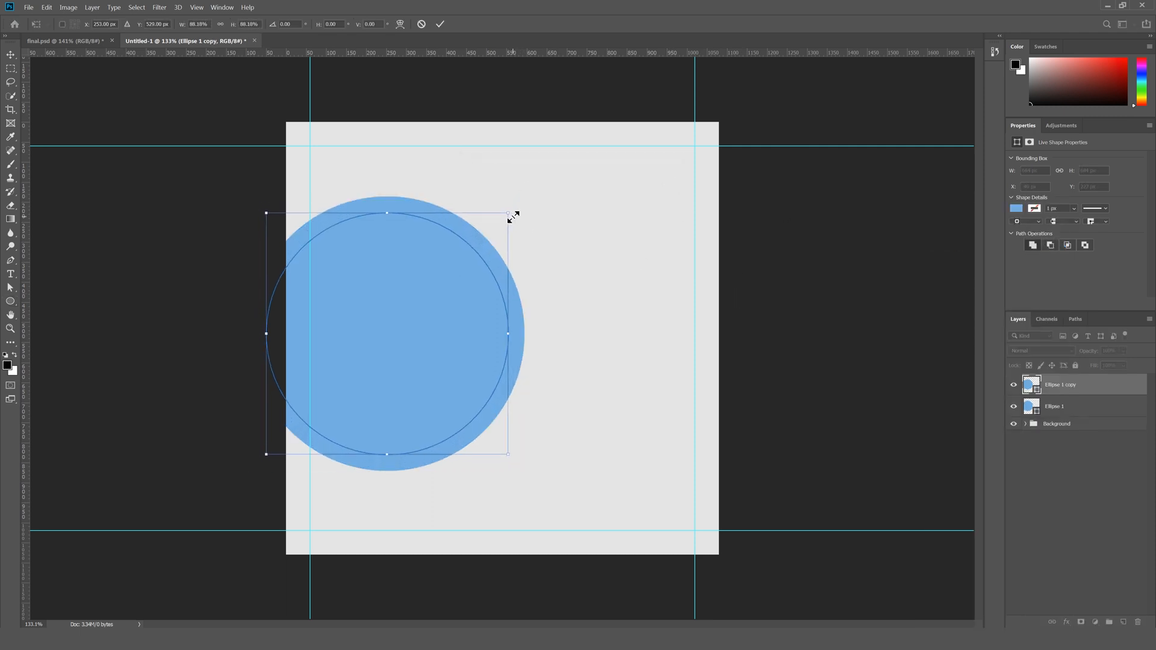
key("Return")
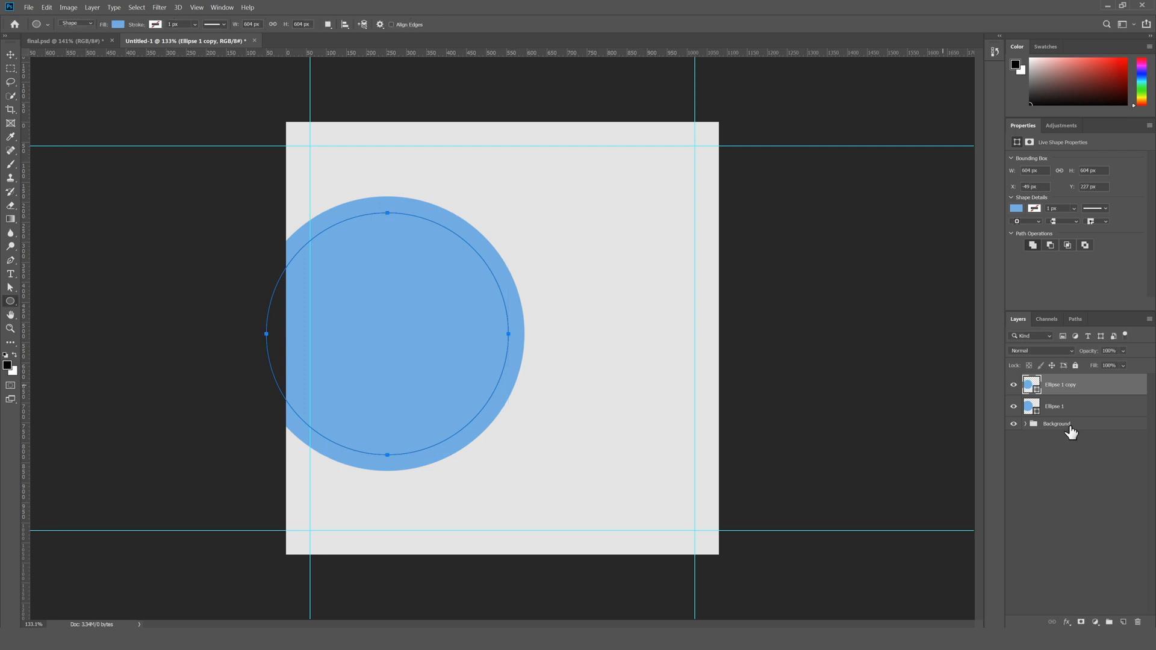
- Fill the smaller inner circle with white ffffff
double_click(1031, 384)
type("ffffff")
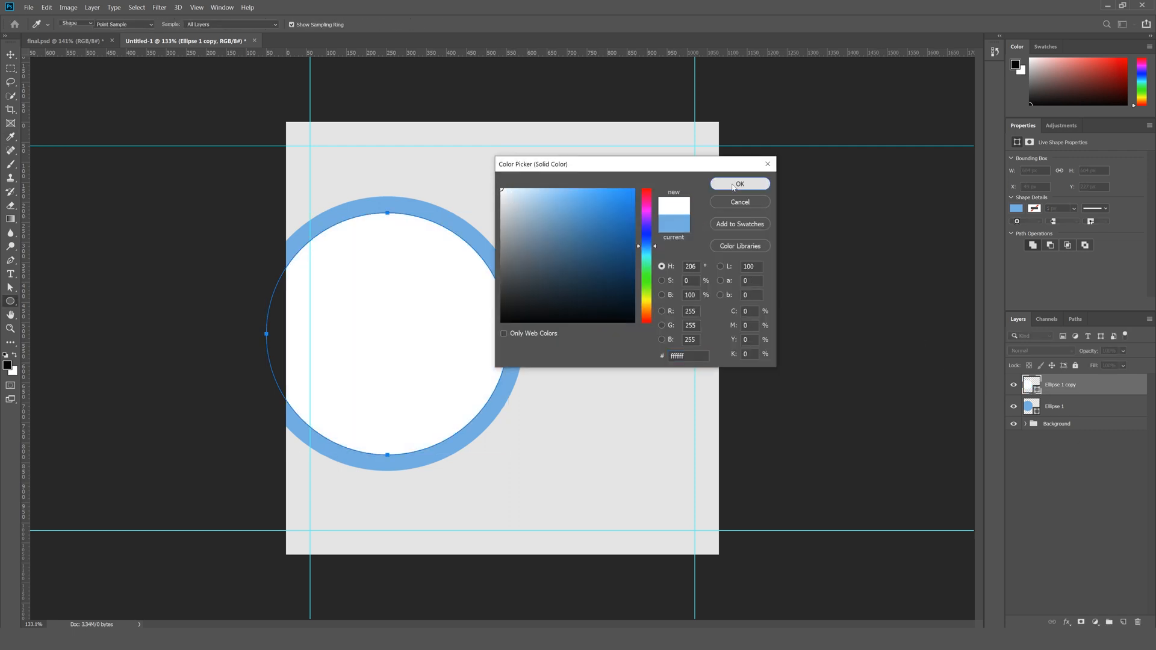
left_click(740, 183)
- Draw a closed wave shape with the Pen tool across the canvas's lower edge, about 1102 px wide and 226 px high
left_click(9, 260)
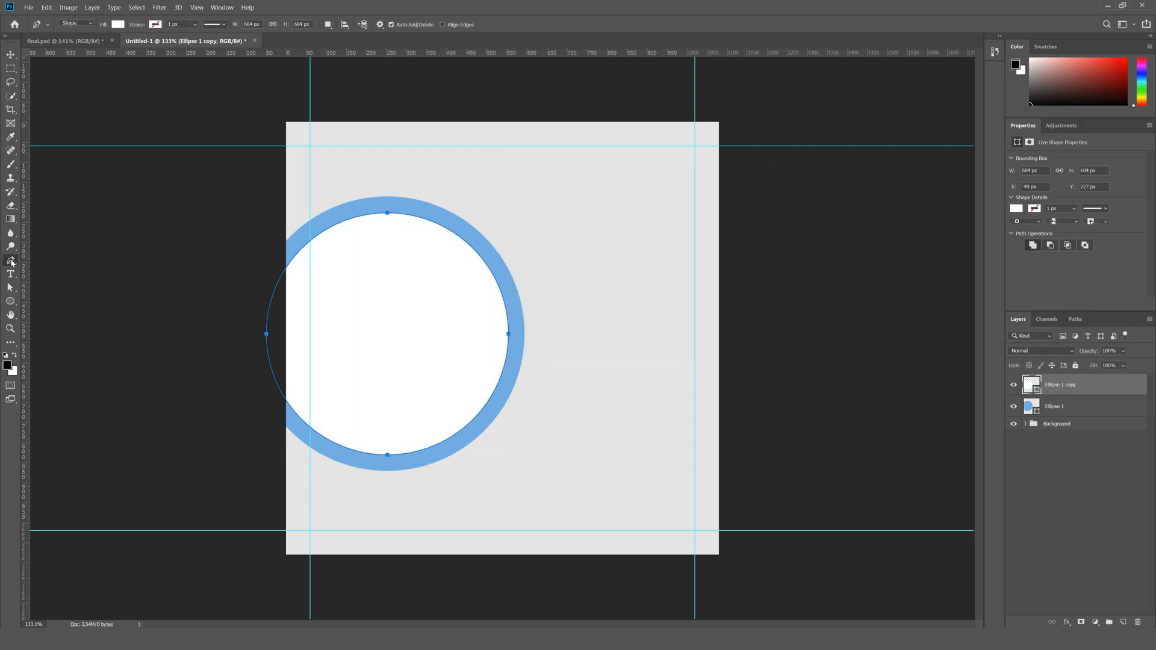
left_click(80, 26)
left_click(72, 24)
left_click(724, 488)
left_click_drag(493, 490, 391, 530)
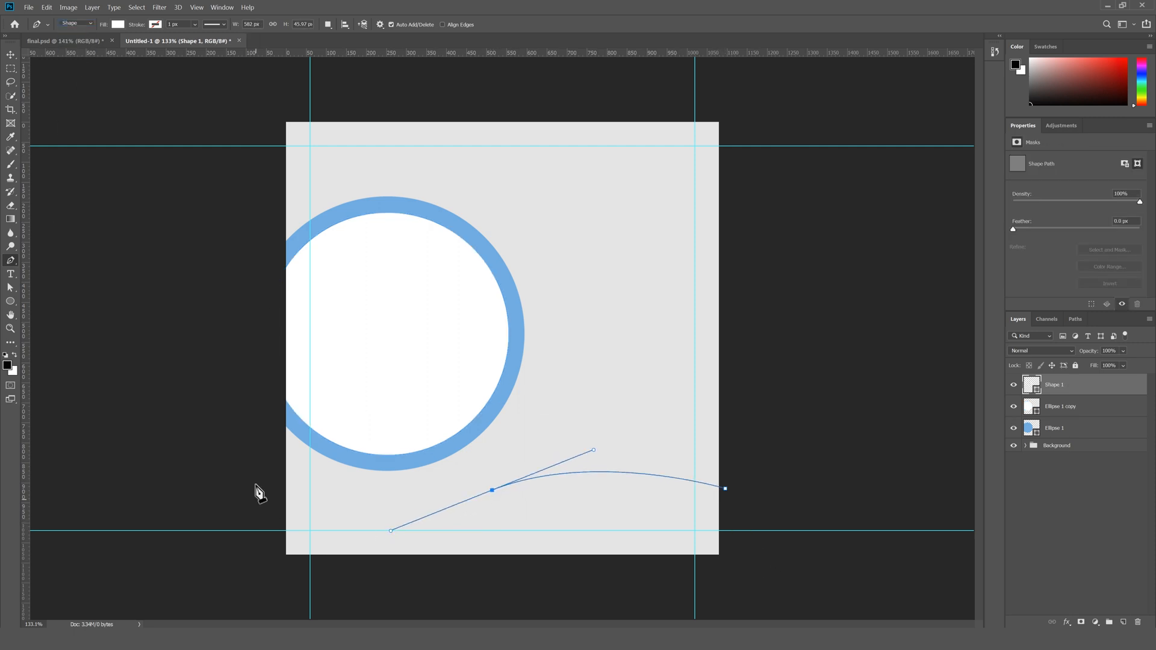
left_click_drag(284, 472, 253, 414)
left_click(284, 472, "alt")
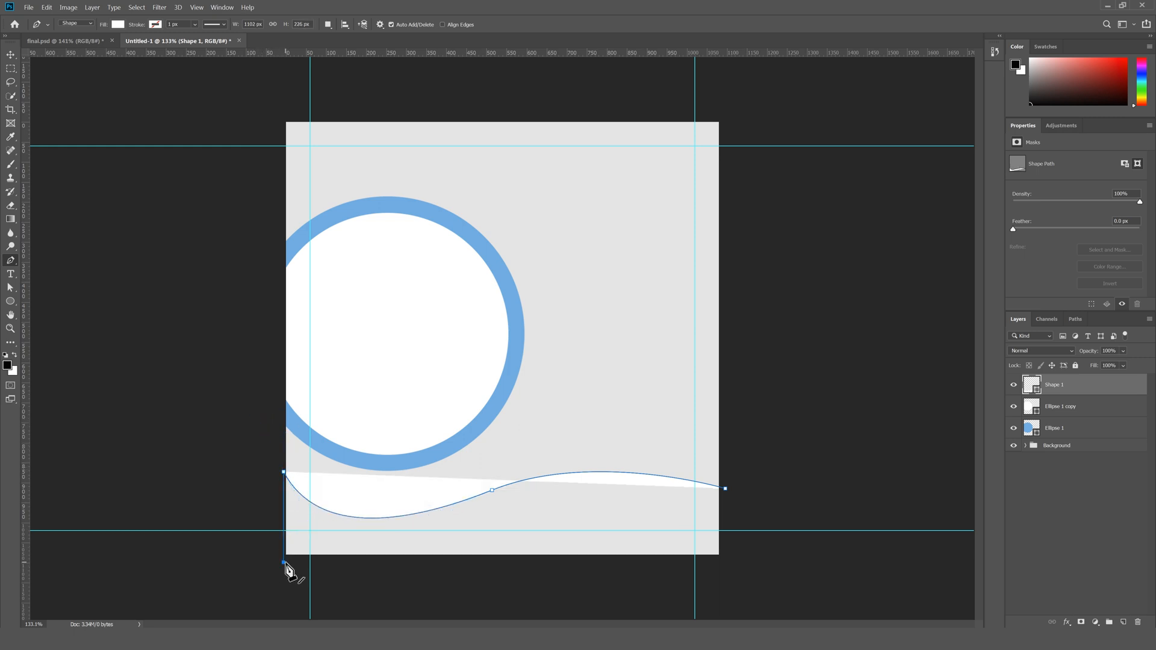
left_click(283, 562)
left_click(724, 562)
left_click(725, 489)
- Refine the wave's curve by adjusting the direction handles of its middle and left anchor points
key("a")
left_click(491, 490)
left_click_drag(391, 531, 408, 526)
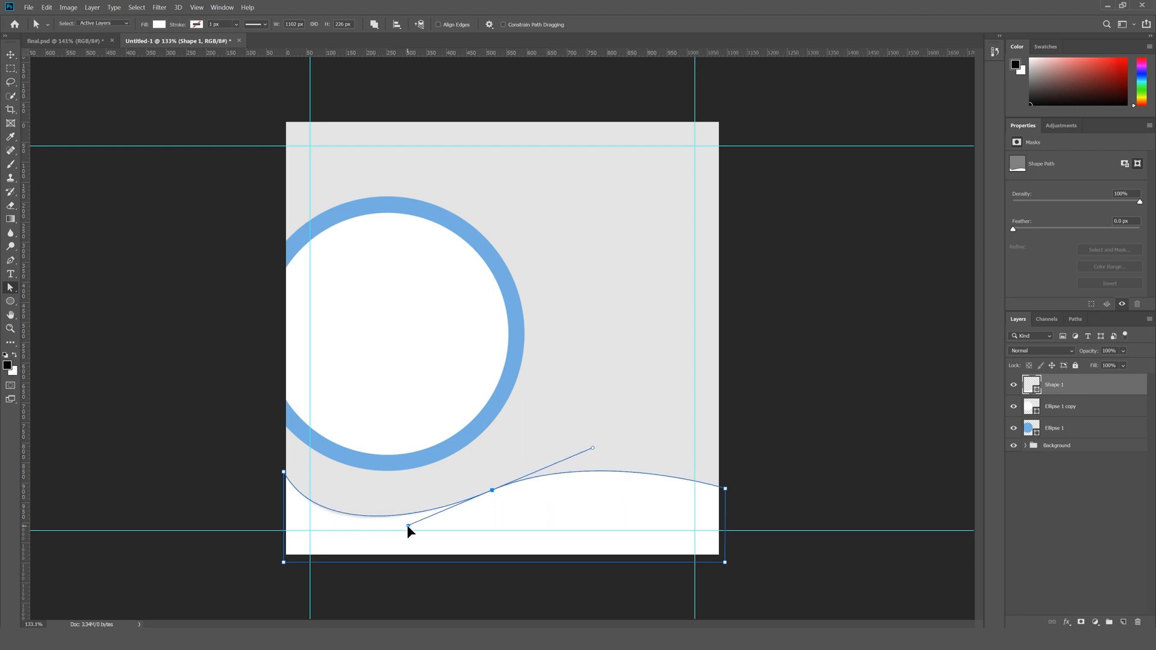
left_click(745, 457)
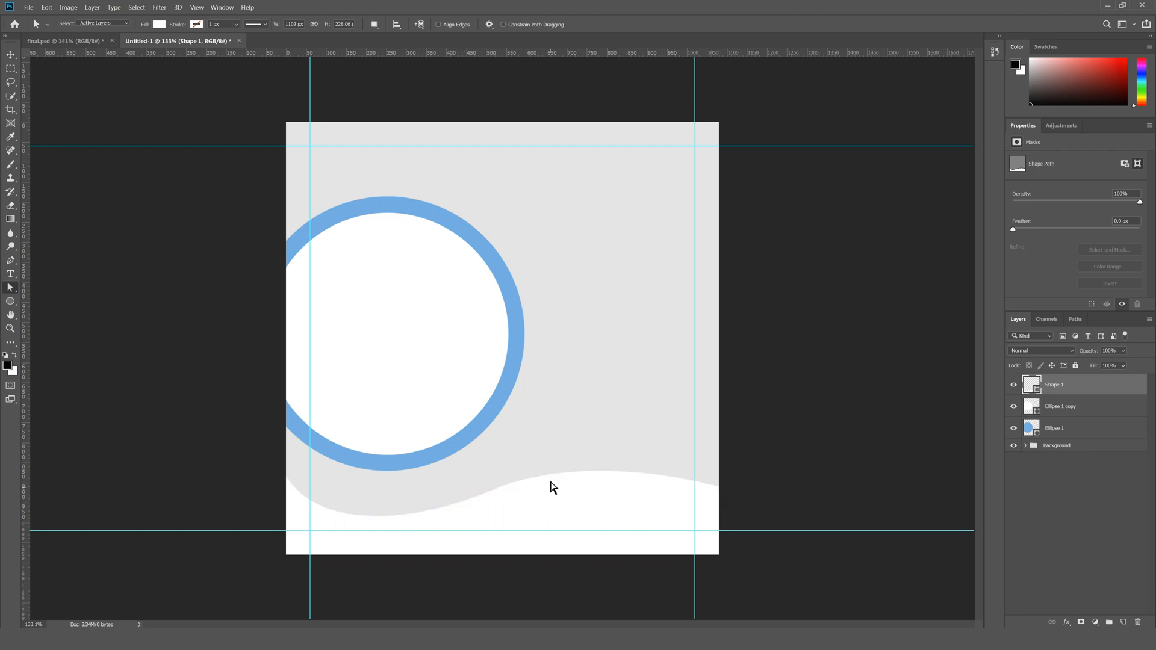
left_click(491, 490)
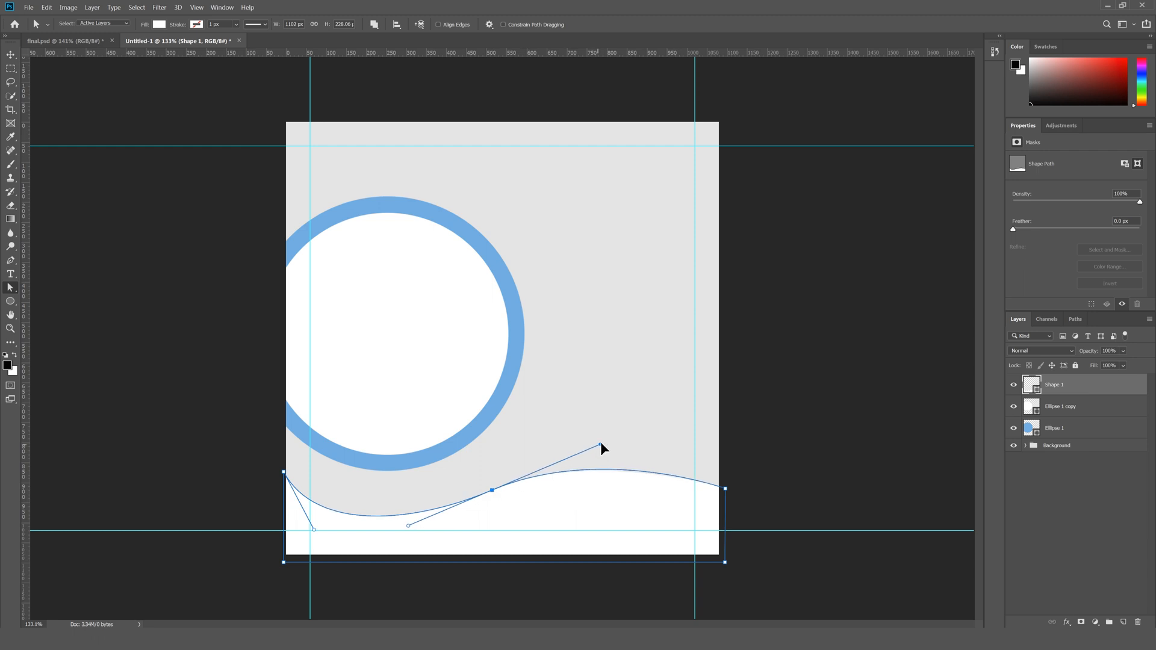
left_click_drag(605, 443, 605, 442)
left_click(810, 435)
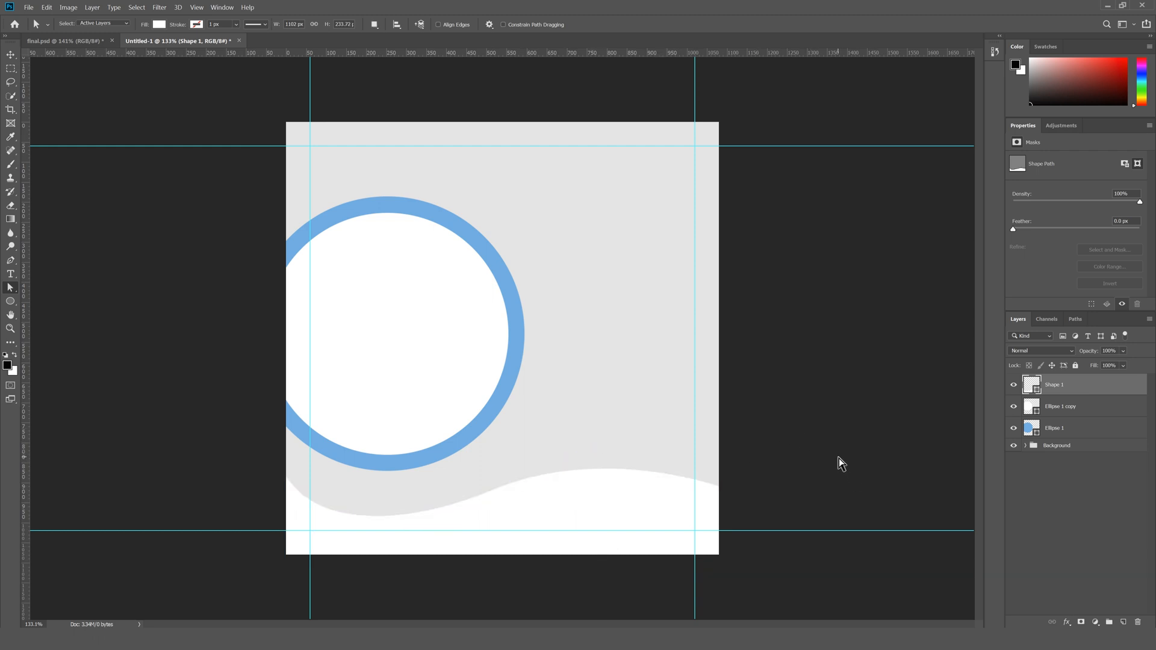
left_click(320, 538)
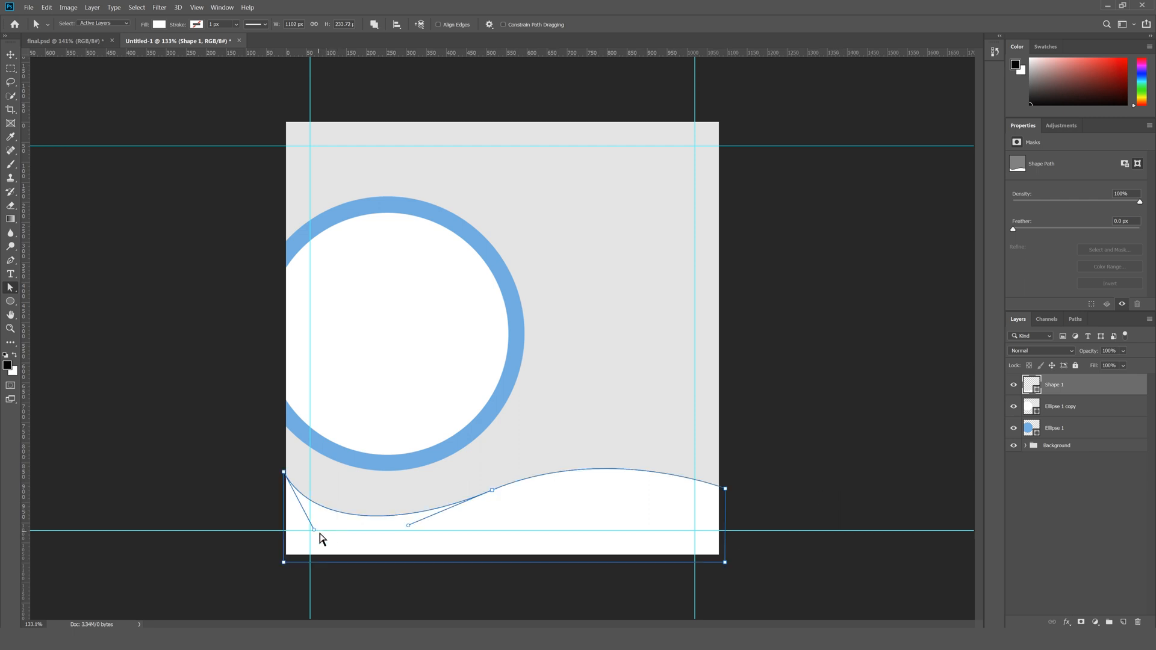
left_click_drag(314, 531, 325, 539)
left_click(841, 496)
- Duplicate the wave shape layer within the same document
key("v")
left_click(825, 450)
left_click(656, 504)
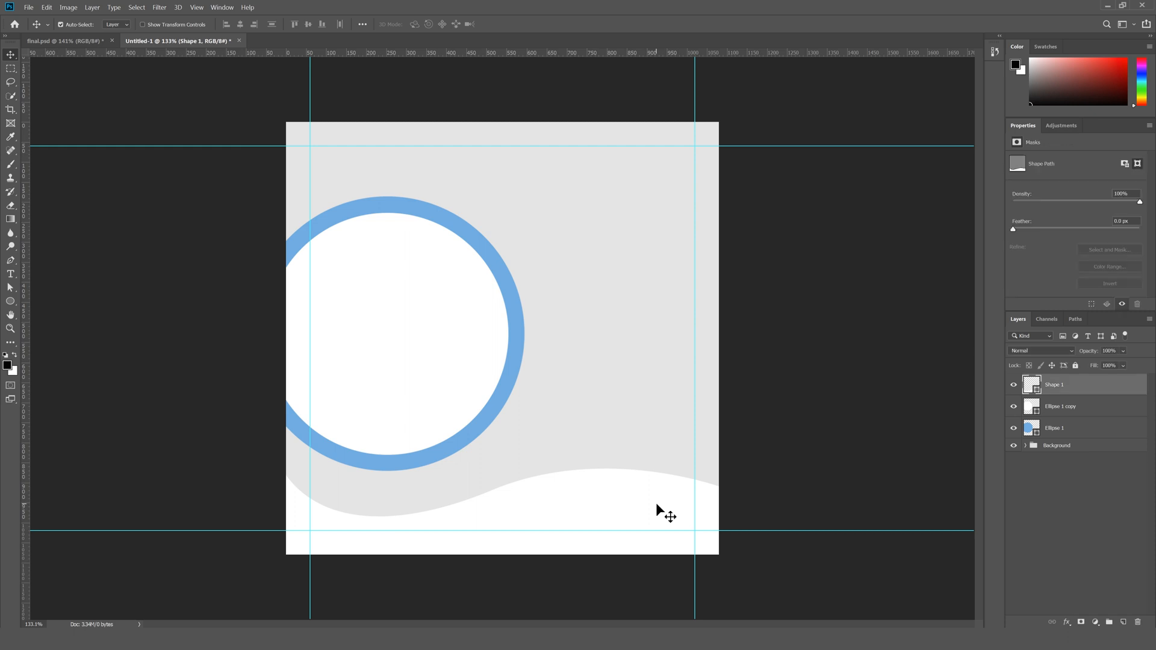
right_click(1057, 393)
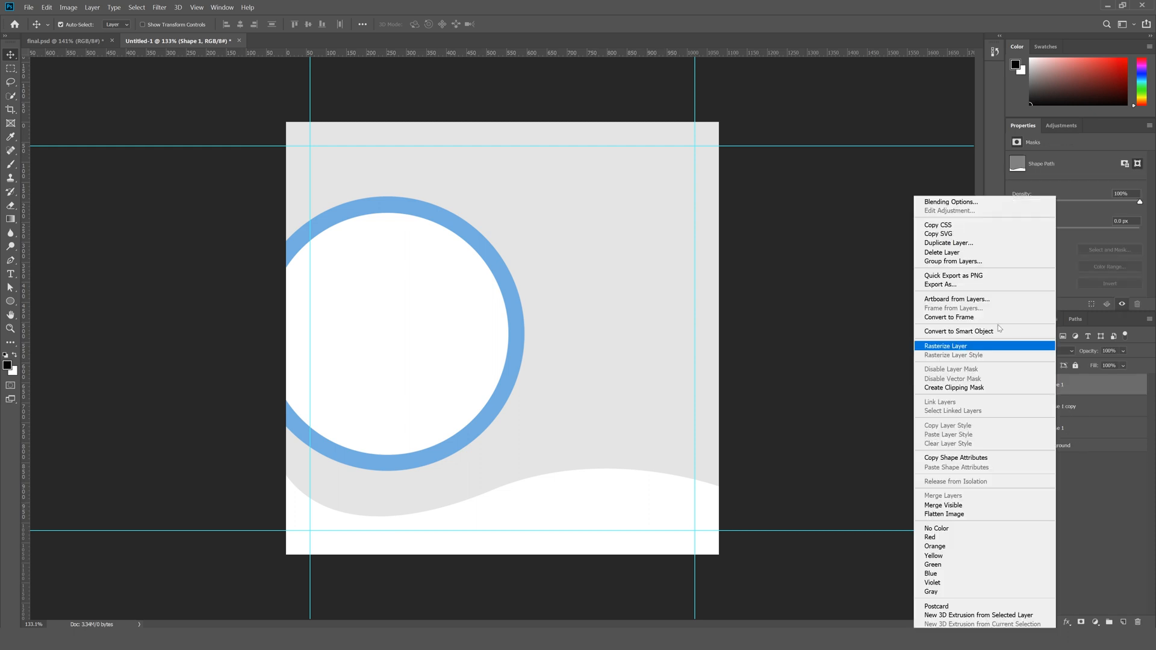
left_click(962, 243)
left_click(667, 184)
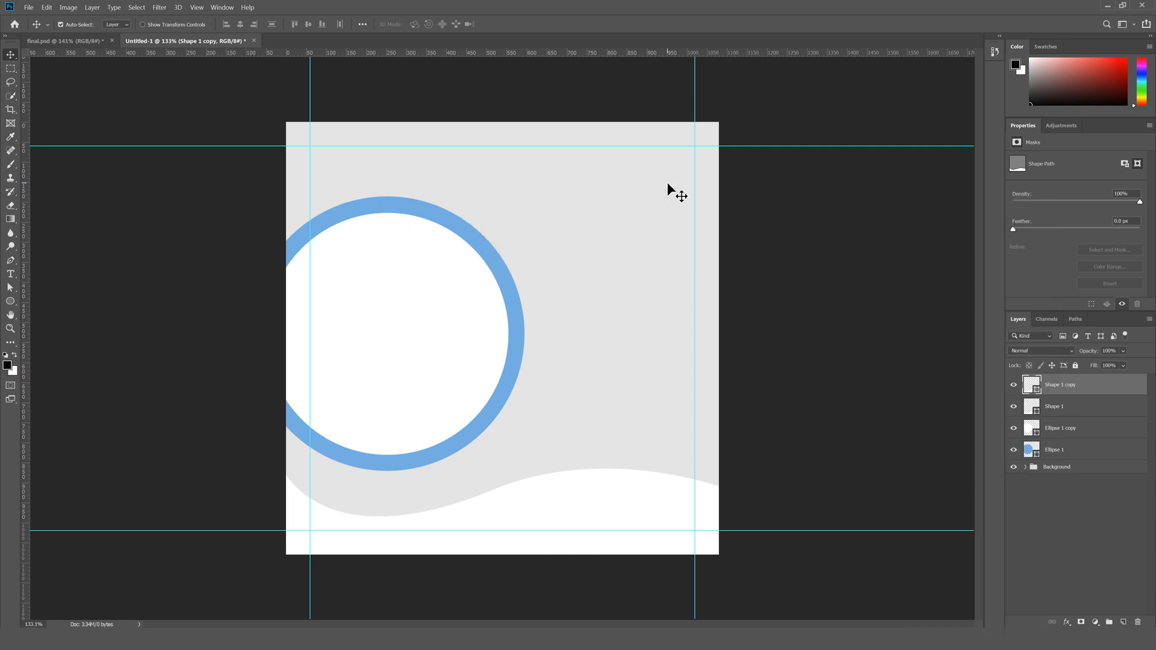
- Fill the wave copy with dark grey 2a2a2a and place its layer beneath the original wave
double_click(1031, 388)
left_click_drag(509, 271, 476, 301)
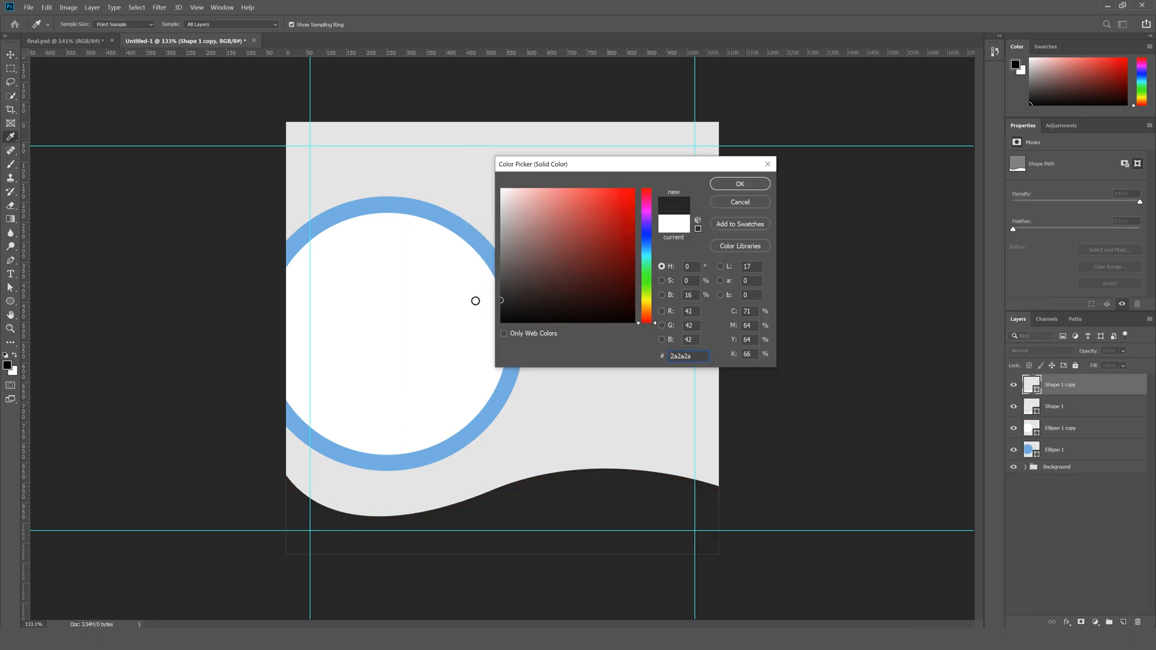
left_click(741, 183)
left_click_drag(1061, 426, 1061, 424)
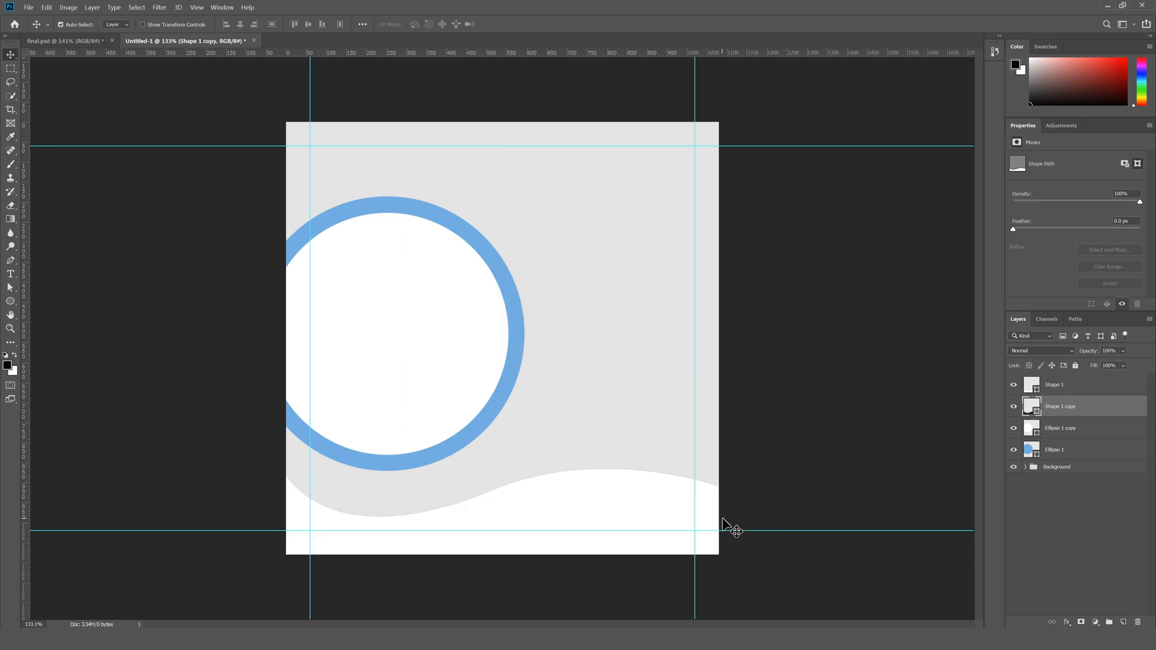
- Stretch the dark wave upward to about 109% height and distort its upper-left corner down to the original wave's edge
key("ctrl+t")
left_click_drag(505, 469, 506, 460)
right_click(381, 498)
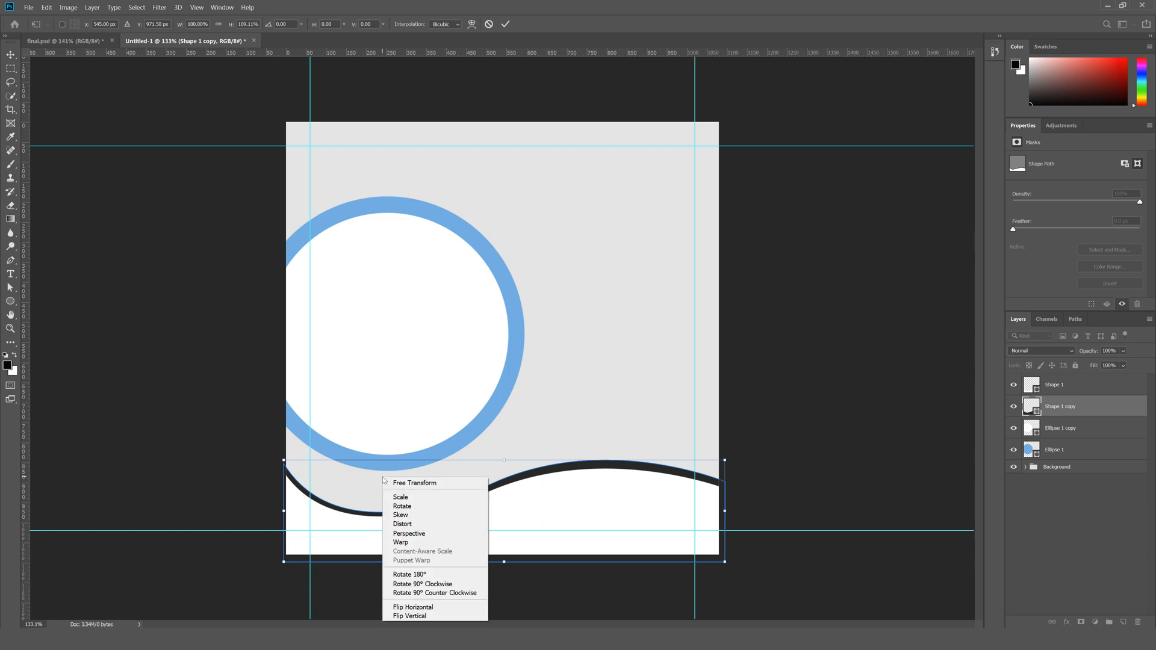
left_click(400, 524)
left_click_drag(283, 460, 284, 473)
key("Return")
left_click(808, 454)
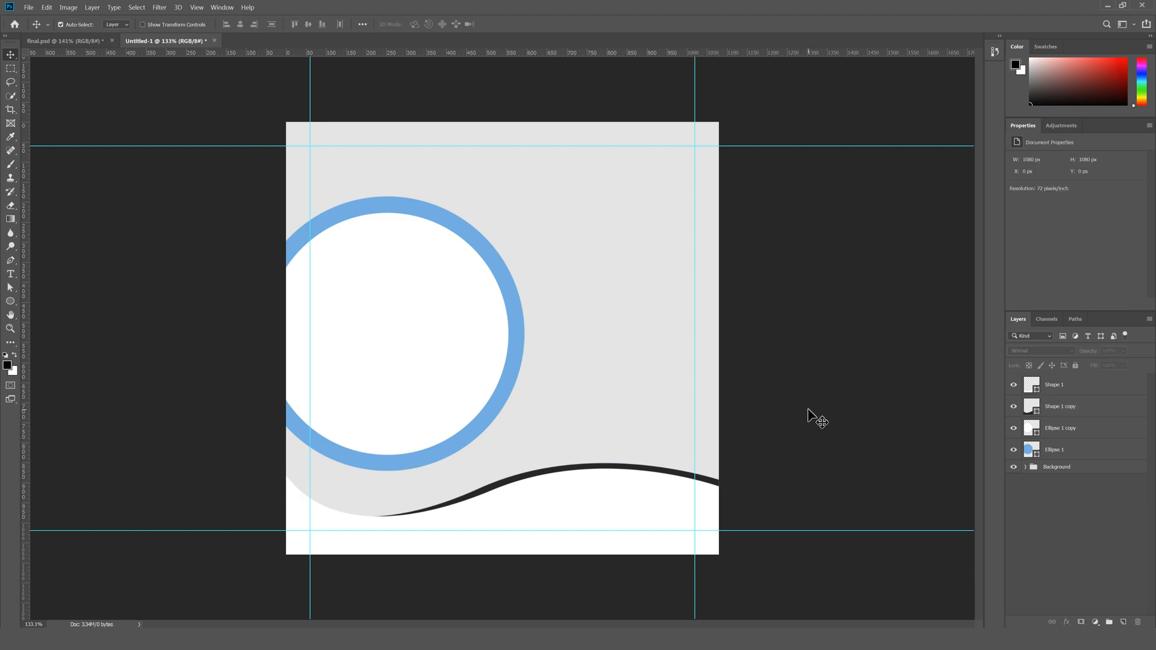
- Fill the front wave with blue 79b5e3 sampled from the circle's ring
left_click(627, 513)
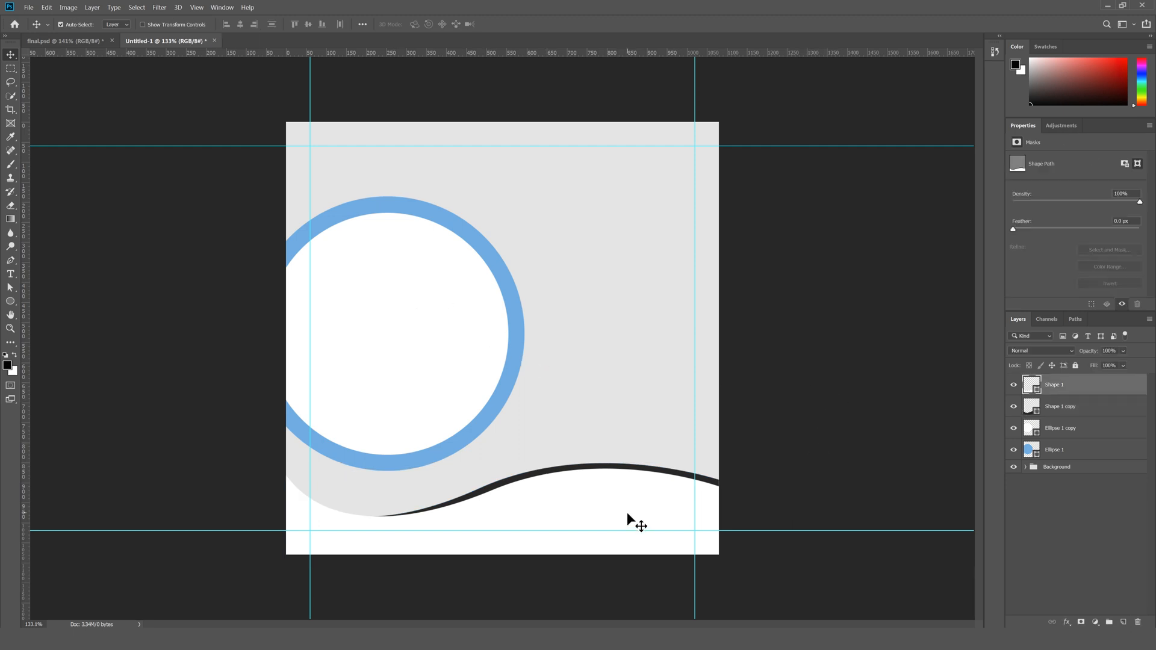
double_click(1031, 384)
left_click(497, 404)
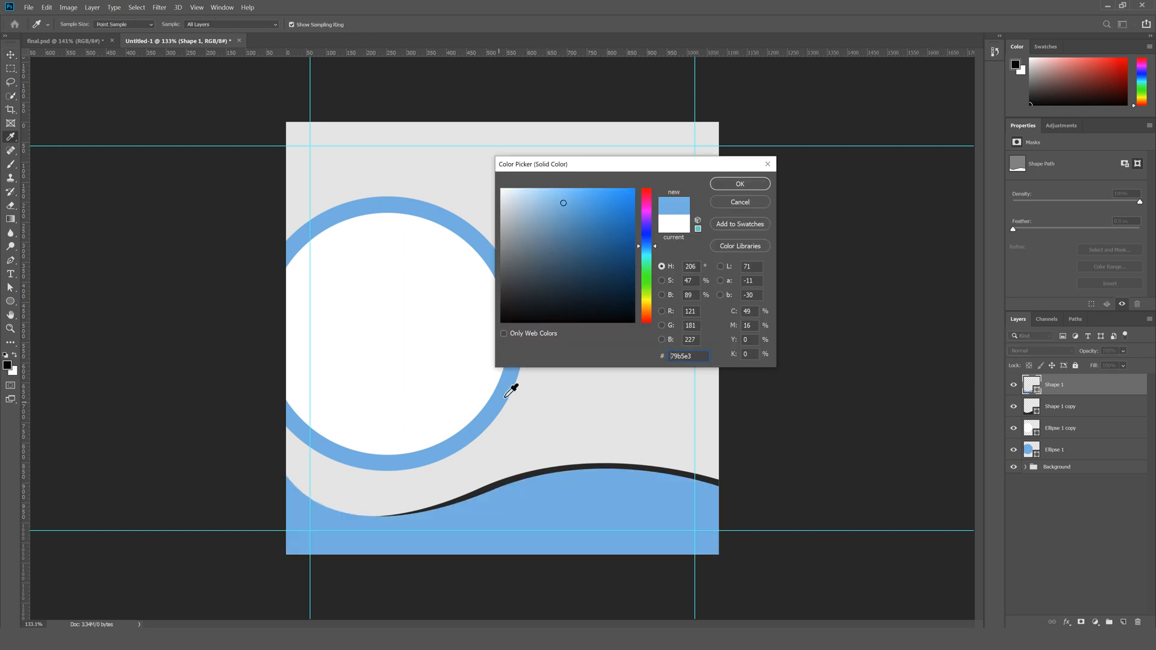
left_click(730, 181)
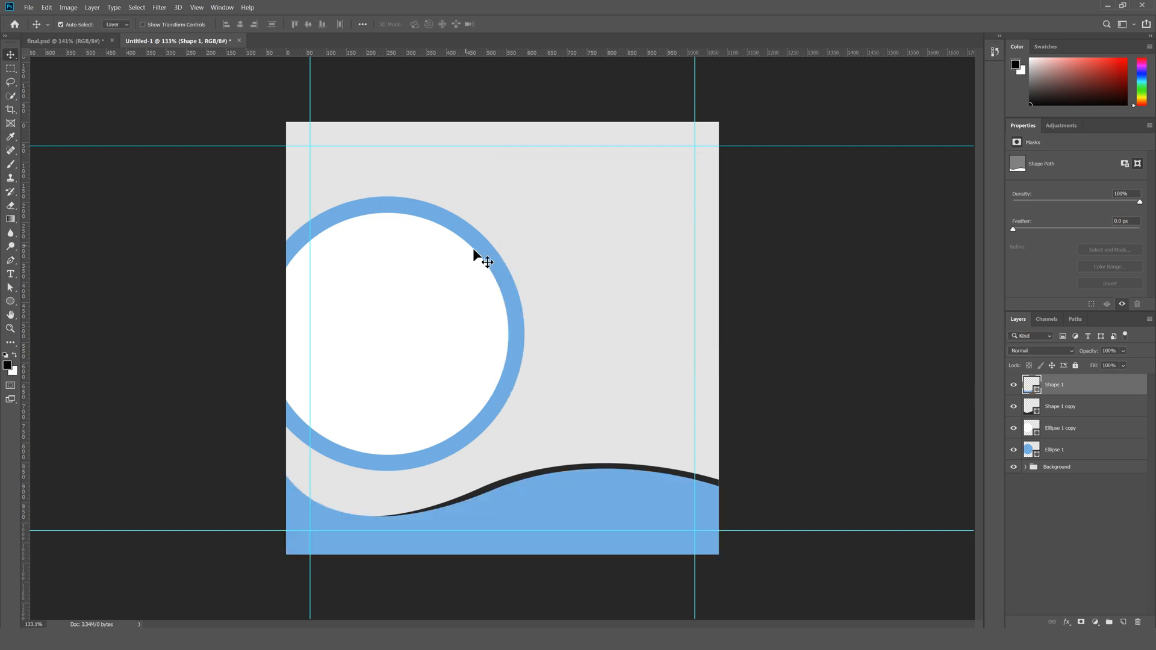
key("v")
- Draw a blue wavy shape in the canvas's upper-left corner with the Pen tool, about 347 px wide and 161 px high
key("p")
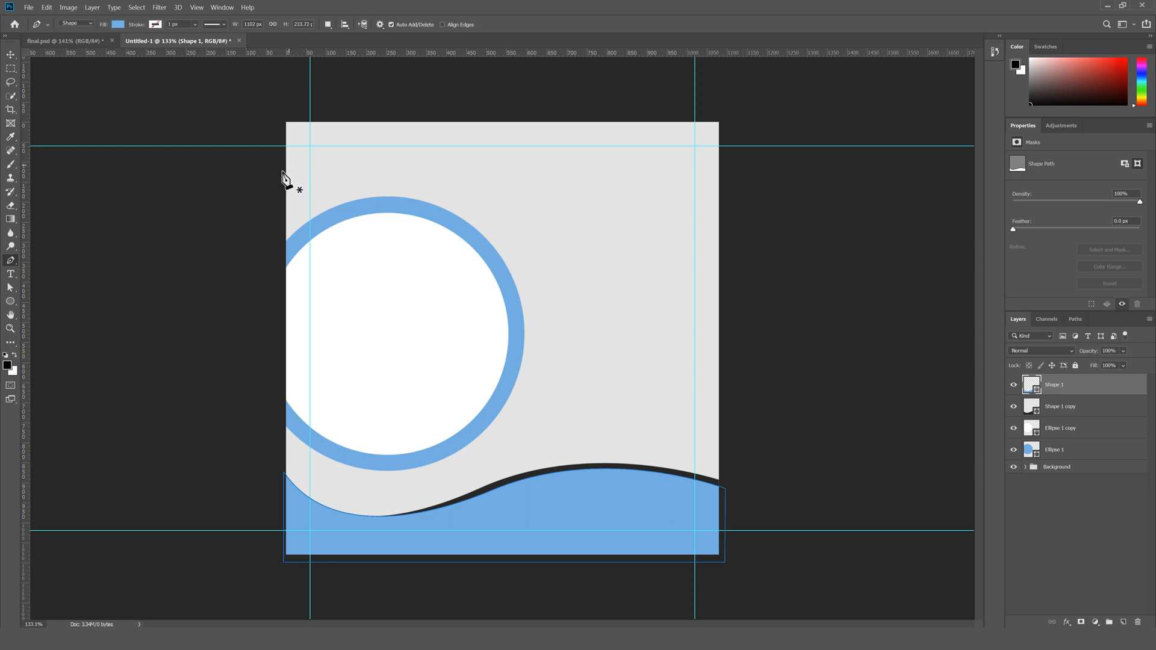
left_click(281, 179)
left_click_drag(359, 151, 426, 79)
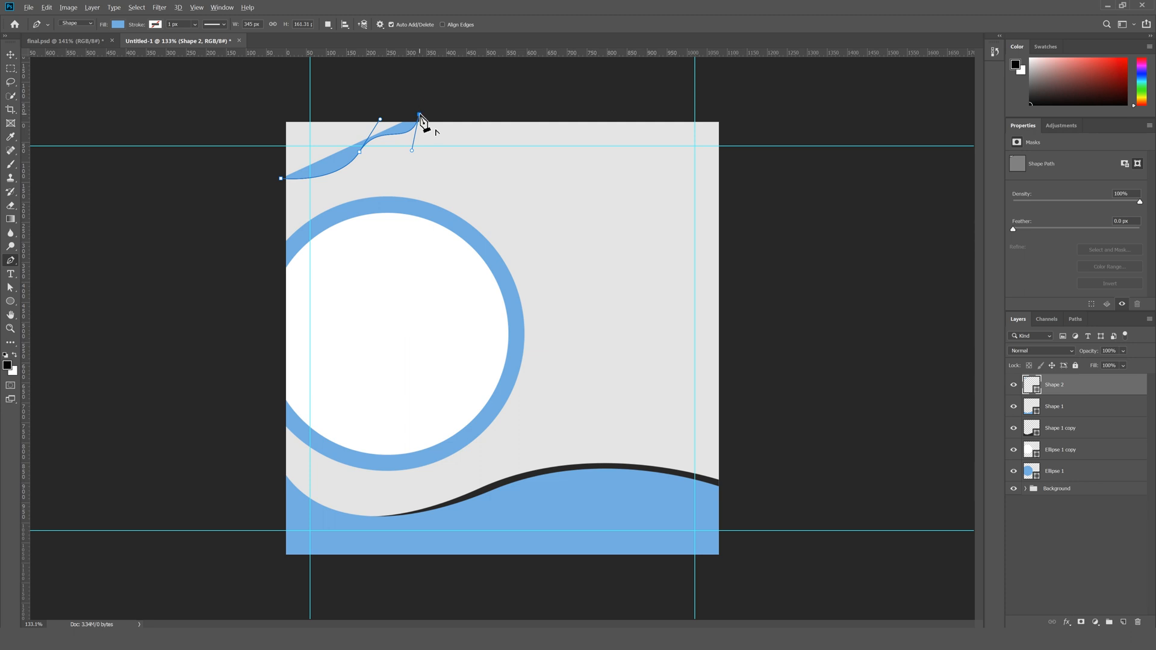
left_click(275, 114)
left_click(282, 179)
key("a")
left_click_drag(276, 116, 280, 115)
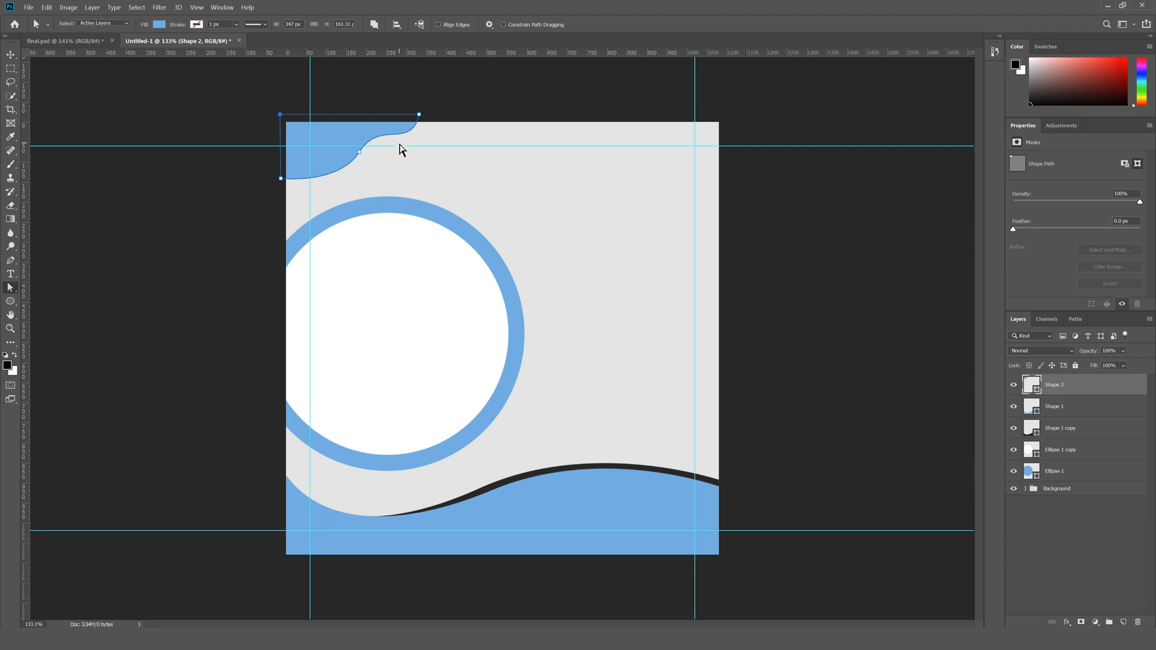
- Shift the wavy corner shape slightly down so it sits against the canvas's upper edge
key("v")
left_click_drag(319, 154, 325, 161)
left_click(378, 86)
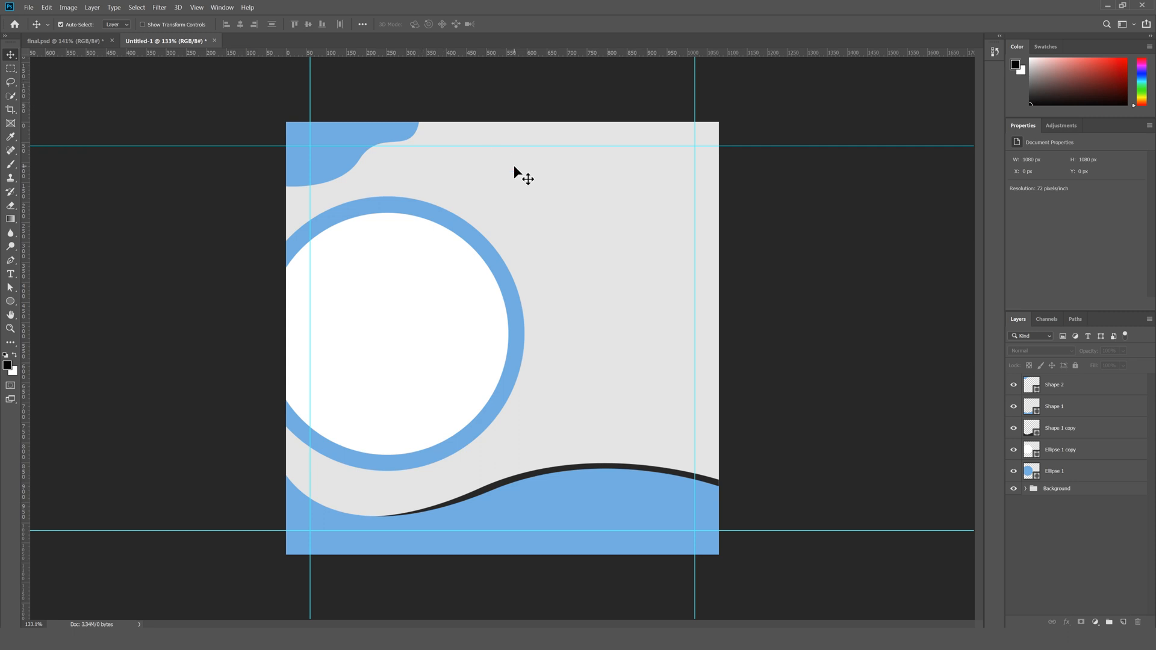
- Duplicate the wavy corner shape layer within the same document
left_click(1068, 387)
right_click(1068, 385)
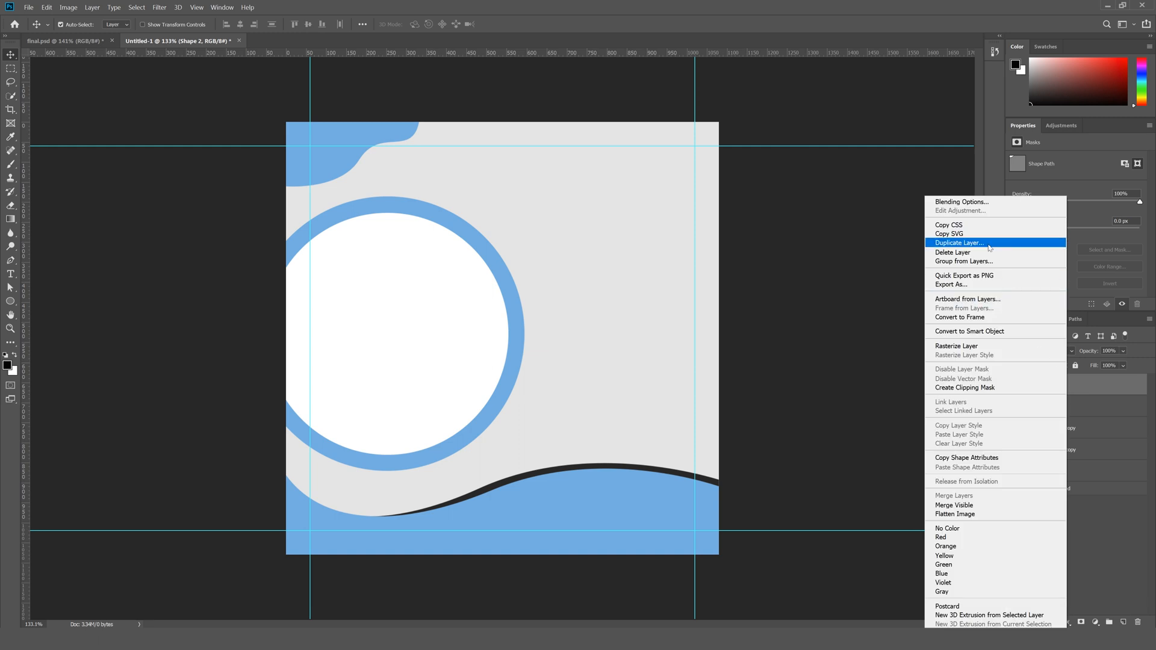
left_click(951, 242)
left_click(666, 189)
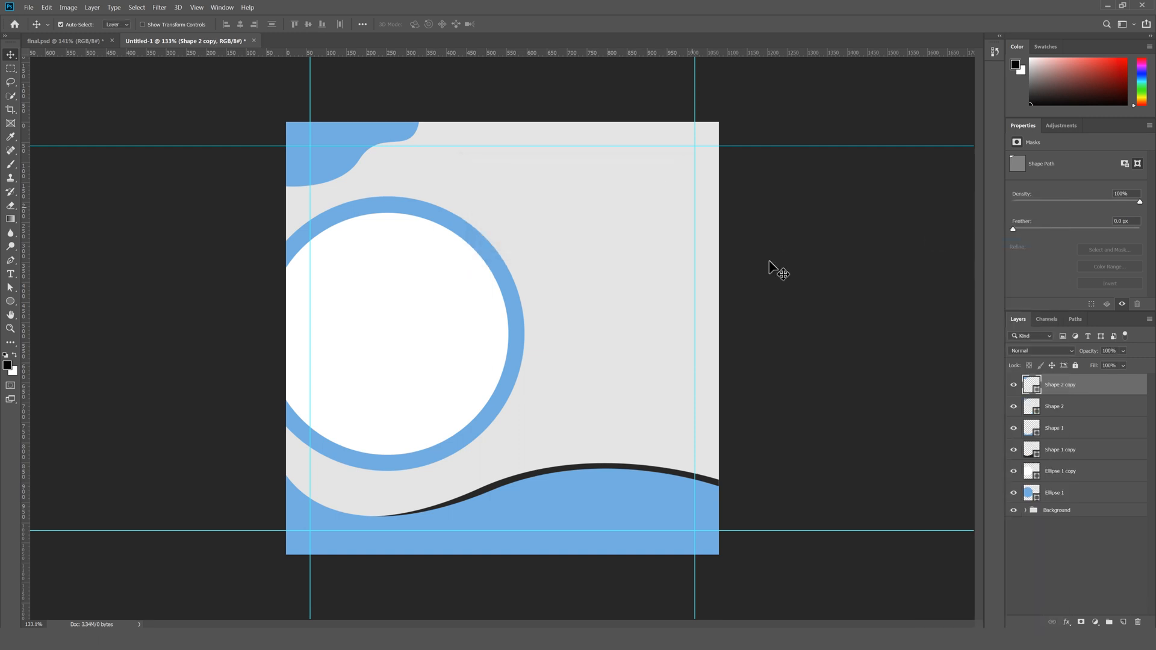
- Fill the corner shape copy with dark grey 2a2a2a and place its layer beneath the blue corner shape
double_click(1031, 385)
left_click(664, 469)
left_click(740, 184)
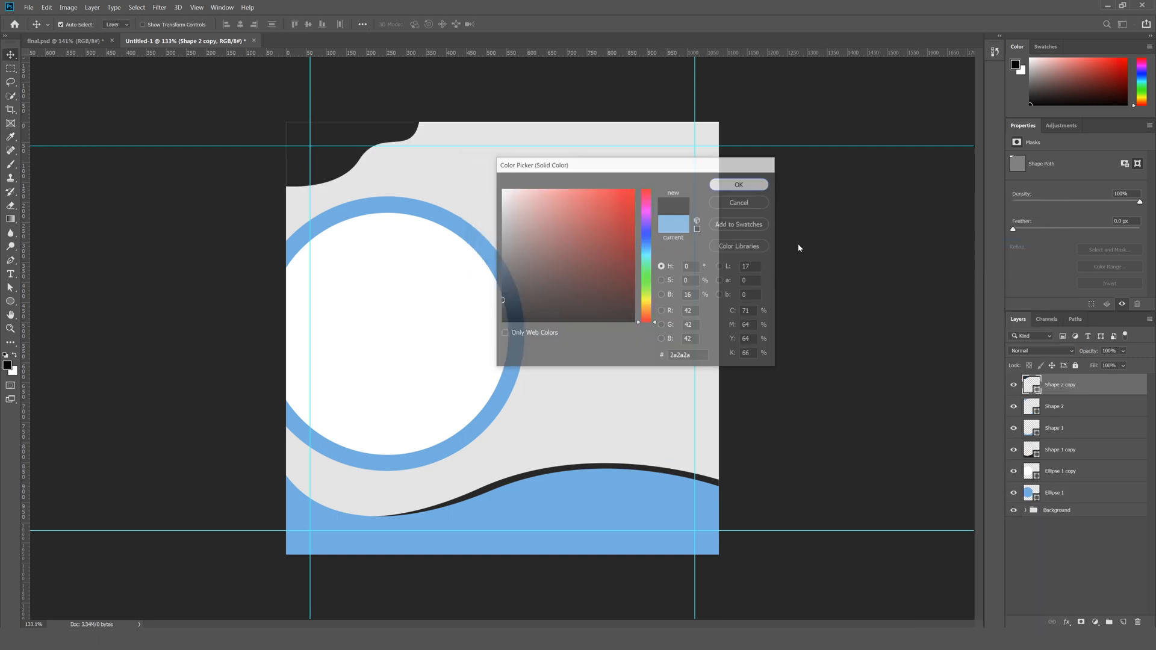
left_click_drag(1060, 386, 1061, 420)
- Stretch the dark corner shape slightly wider and taller to form a thin dark border along the blue shape's curve
key("ctrl+t")
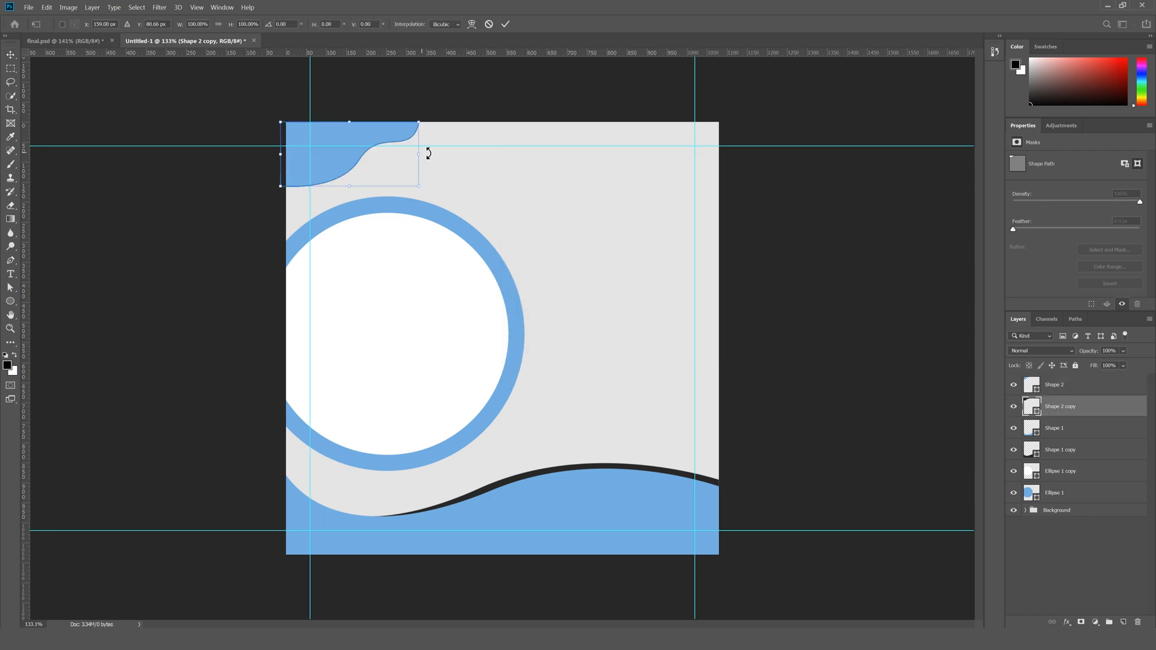
left_click_drag(426, 154, 435, 154)
left_click_drag(360, 191, 359, 191)
left_click_drag(432, 156, 425, 155)
key("Up")
key("Return")
left_click(245, 245)
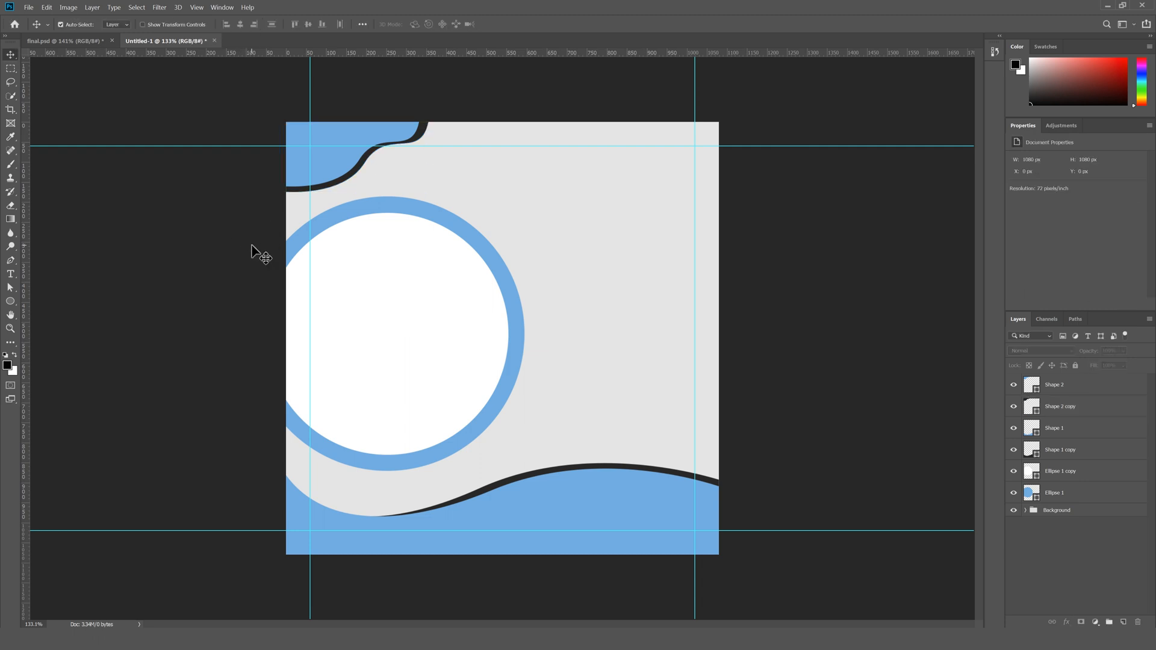
- Group all the wave, corner and circle layers into a group named Design
left_click(1071, 391)
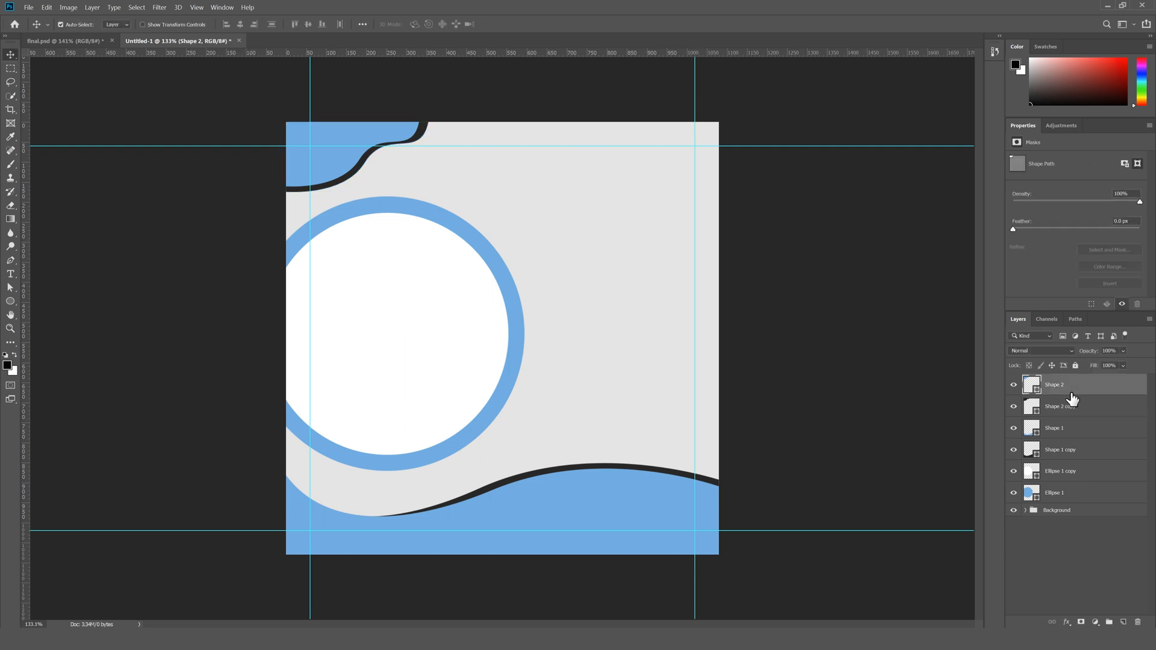
left_click(1063, 495, "shift")
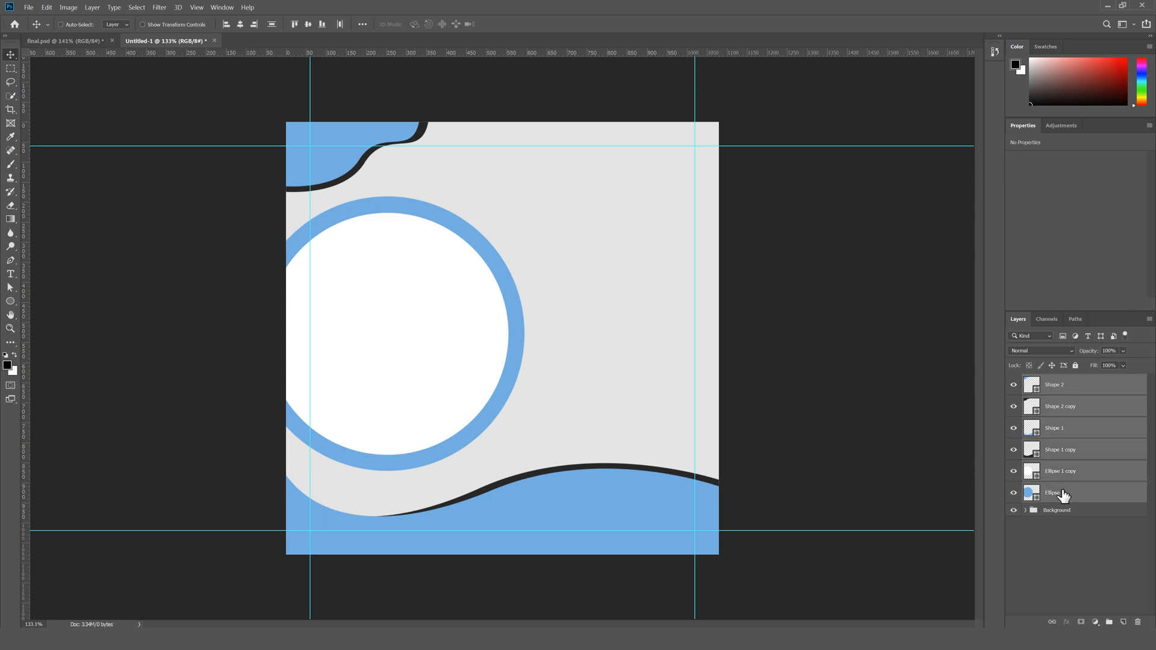
right_click(1062, 494)
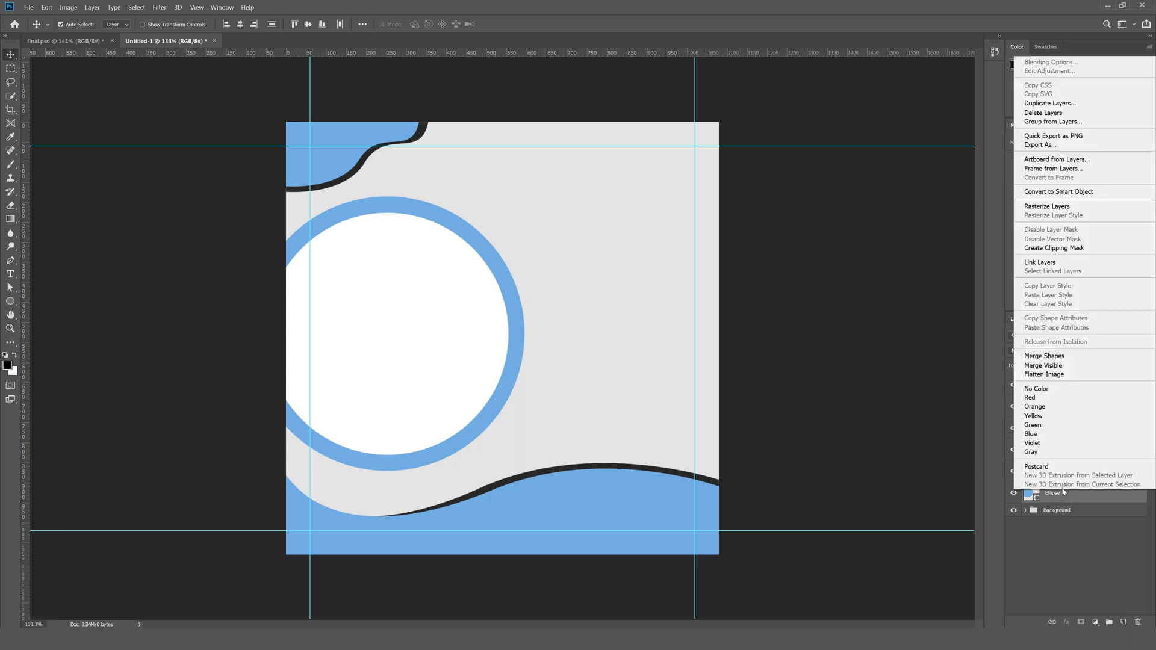
left_click(1041, 122)
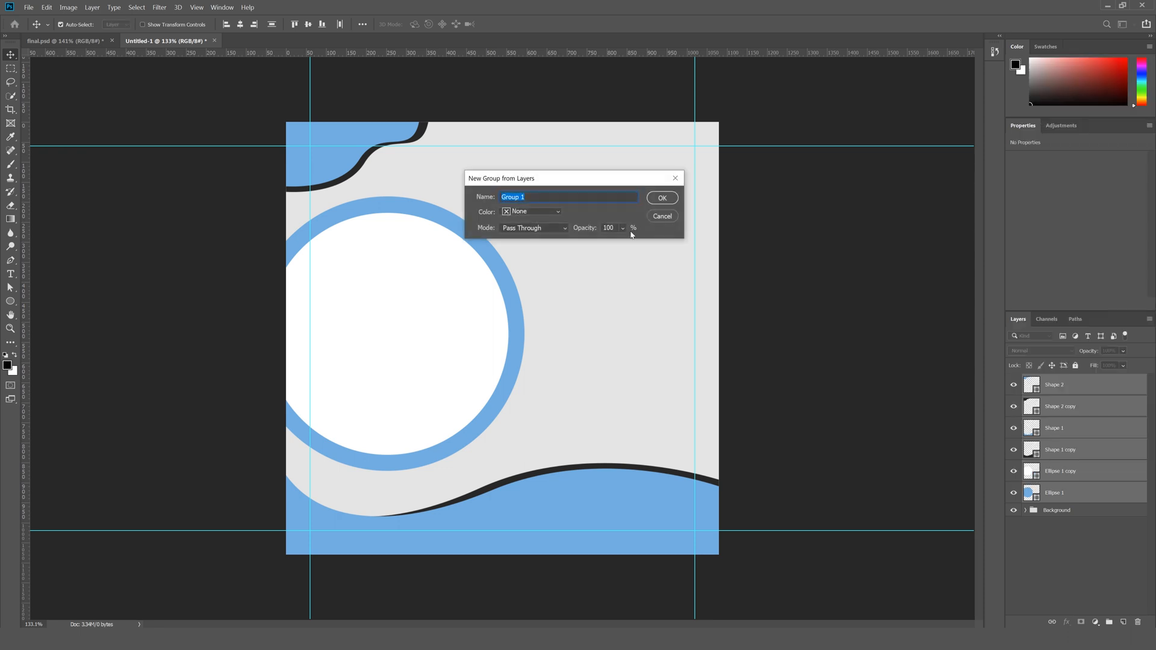
type("Desgi")
key("Return")
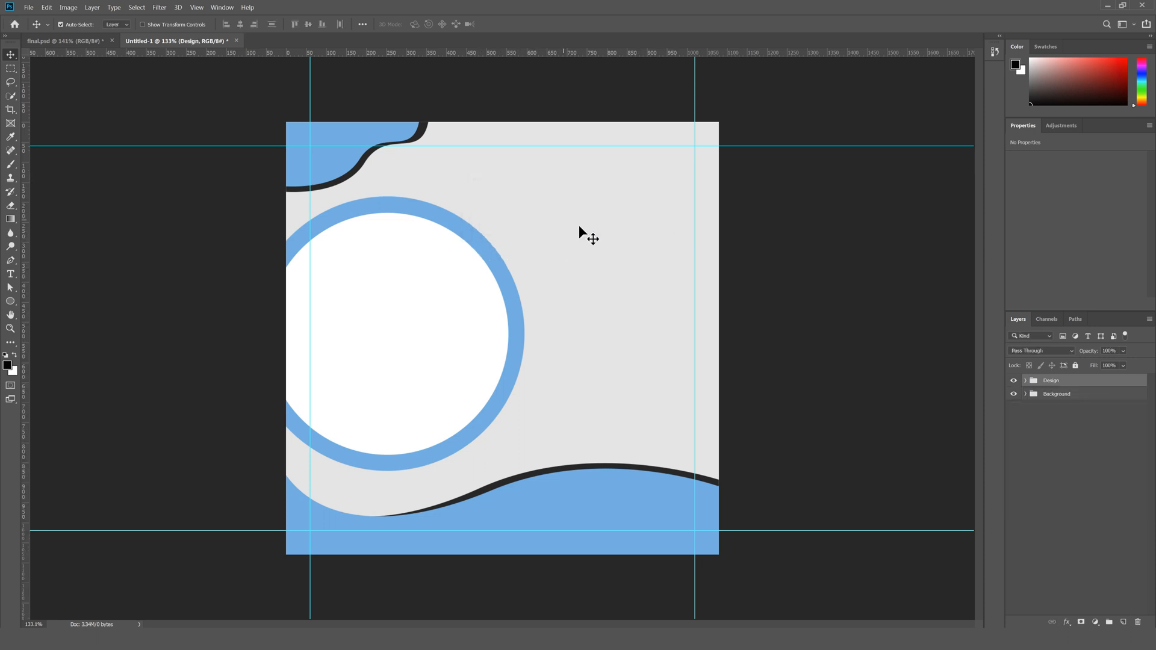
- Set the Move tool to auto-select groups and copy the clinic logo group from final.psd to the template's upper-right guide corner
left_click(65, 41)
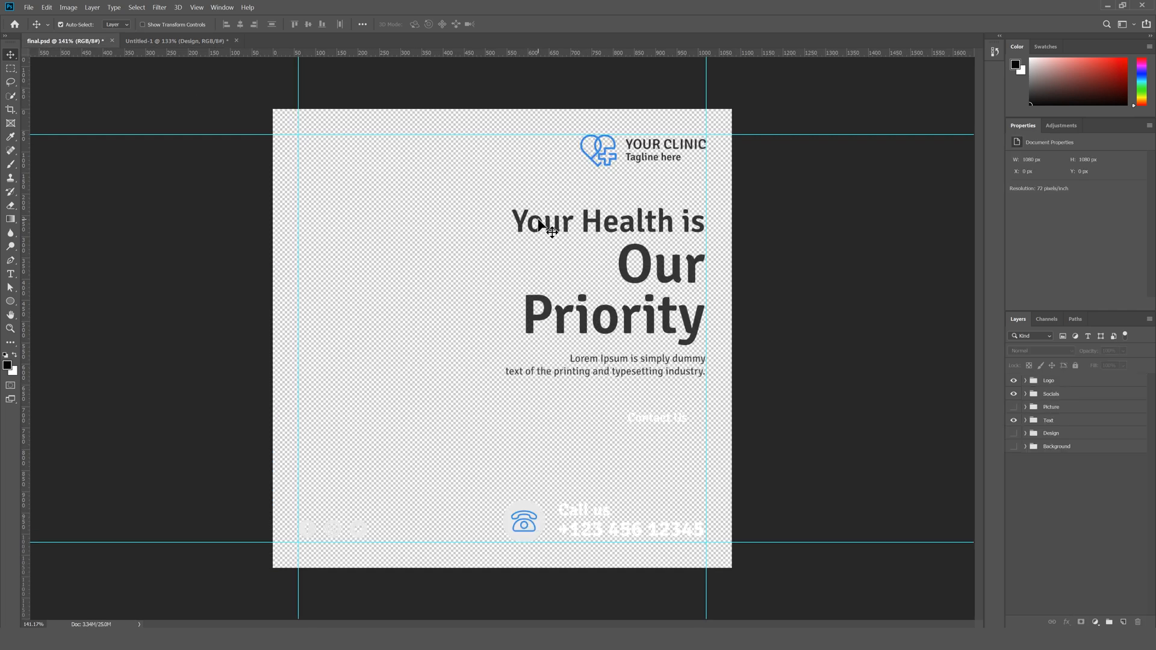
left_click(117, 22)
mouse_move(610, 164)
left_mouse_down()
mouse_move(241, 67)
mouse_move(181, 40)
mouse_move(608, 175)
mouse_move(599, 168)
left_mouse_up()
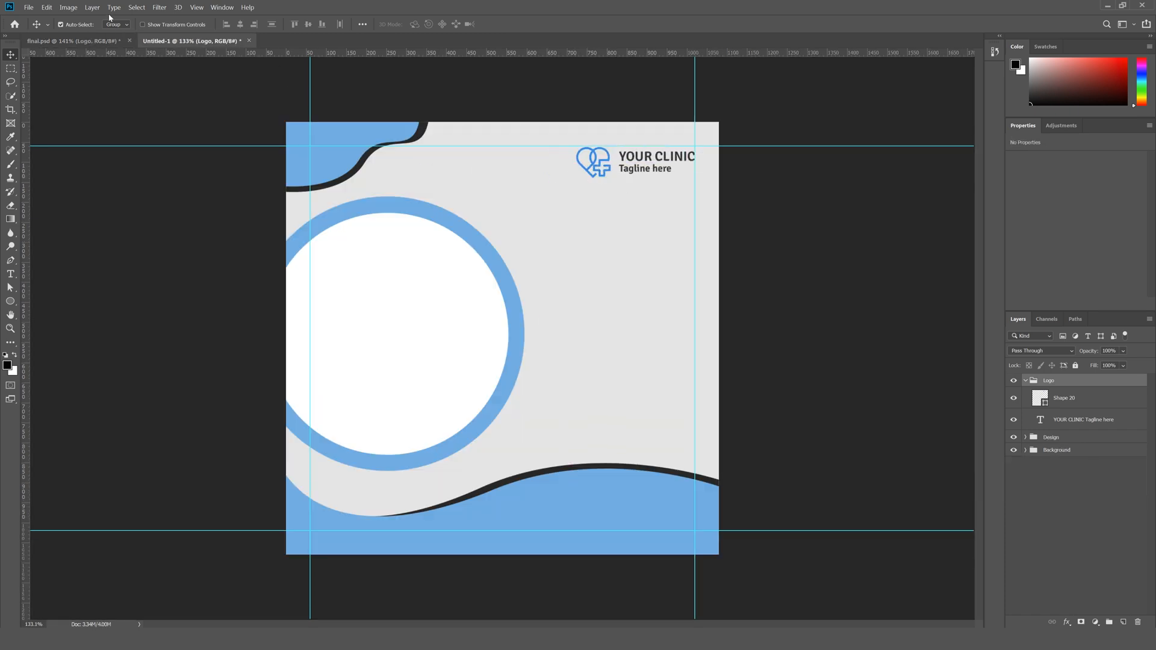
- Copy the Text group from final.psd into the template and move it out of the Logo group to directly below it
left_click(102, 42)
left_click_drag(604, 224, 627, 243)
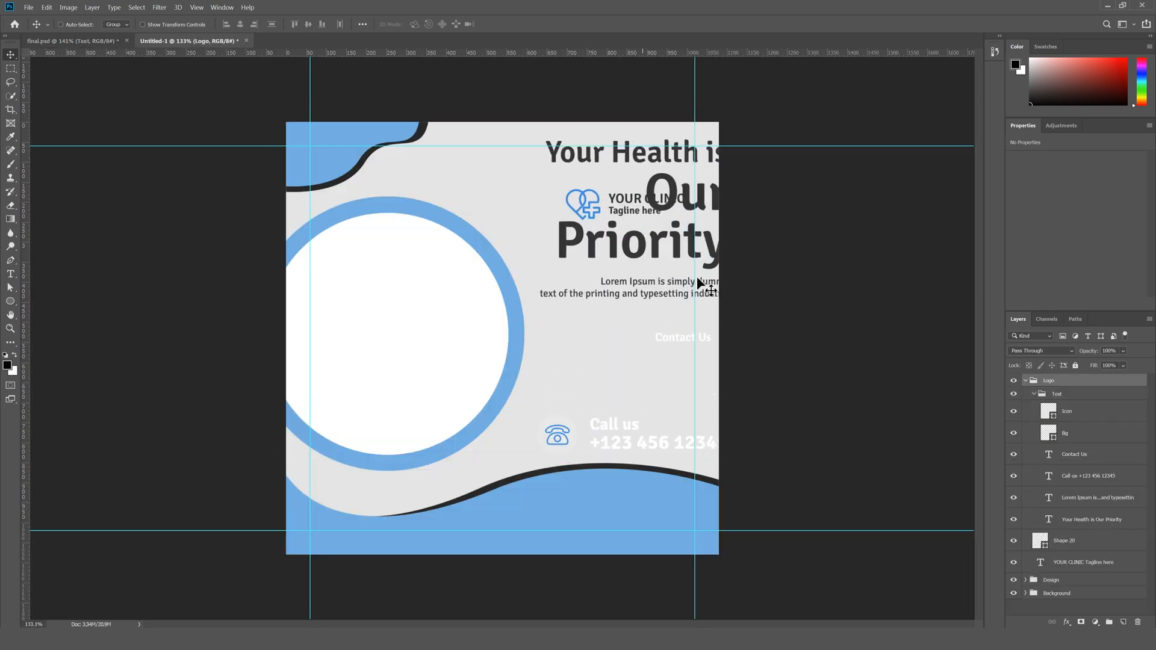
key("ctrl+z")
left_click_drag(1050, 397, 1032, 456)
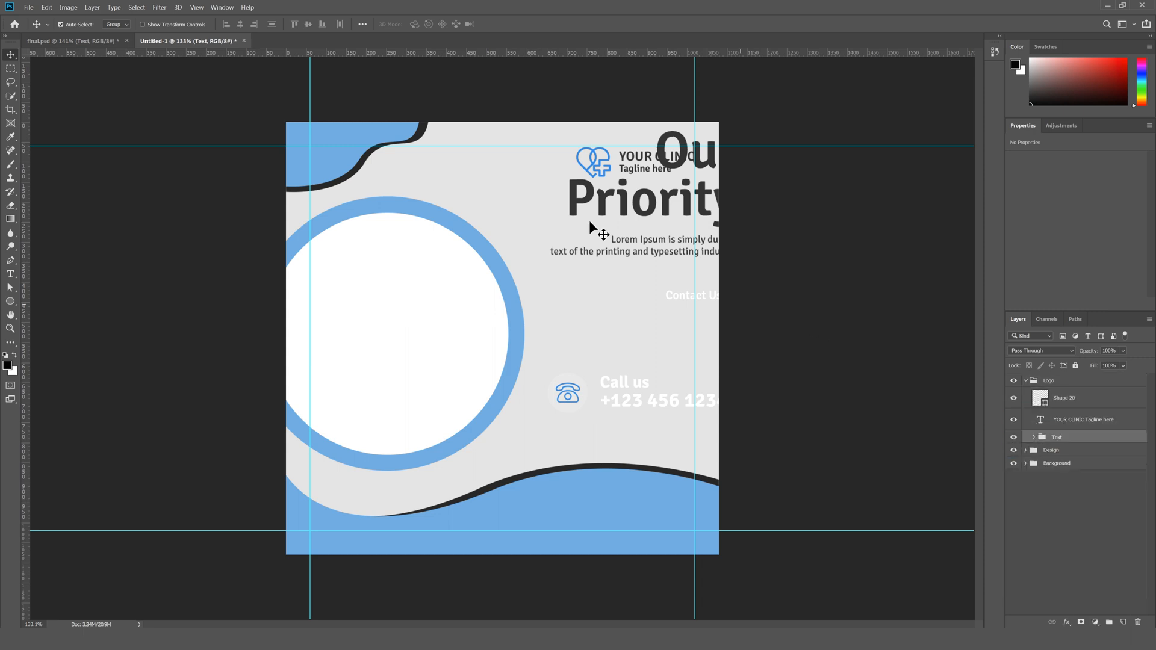
left_click_drag(602, 221, 599, 257)
mouse_move(1043, 435)
left_mouse_down()
mouse_move(1031, 456)
mouse_move(1032, 444)
left_mouse_up()
left_click(1025, 381)
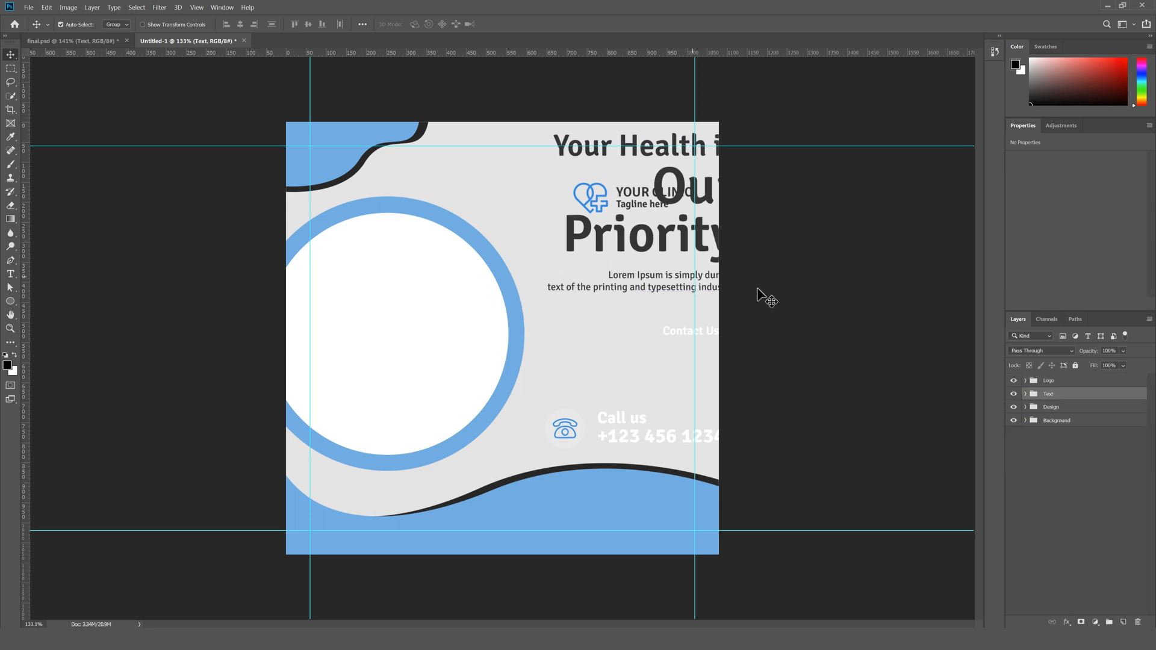
- Align the Text group to the right guide beside the circle and return the logo to the upper-right guide corner
left_click_drag(569, 243, 527, 324)
left_click_drag(529, 328, 529, 329)
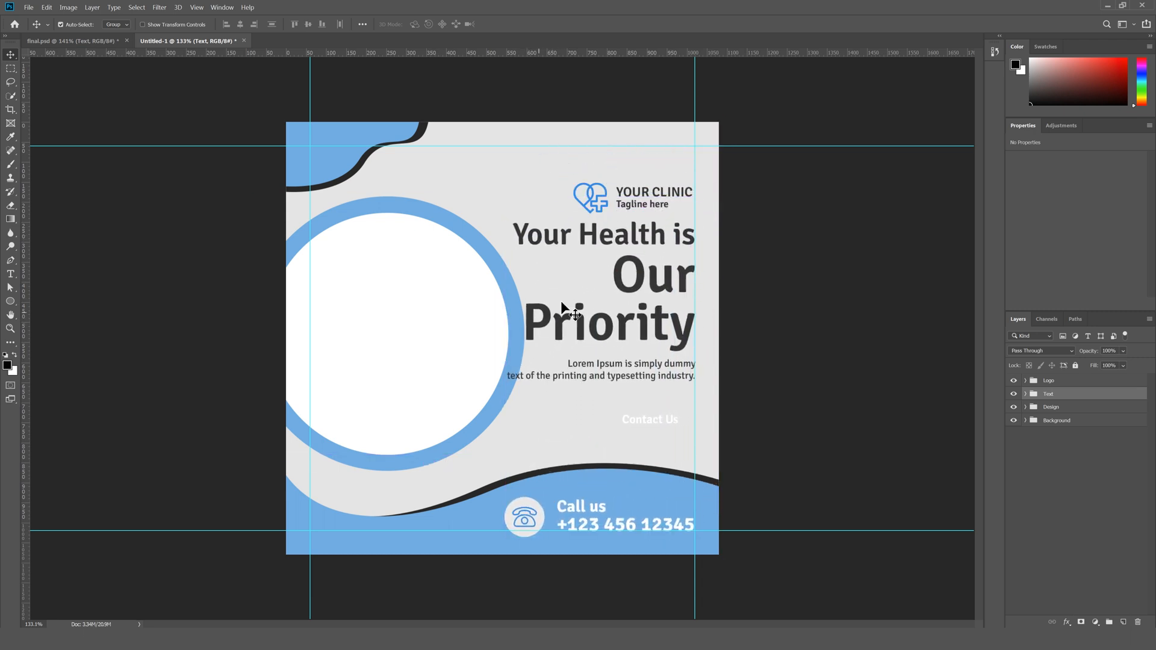
left_click_drag(585, 203, 588, 171)
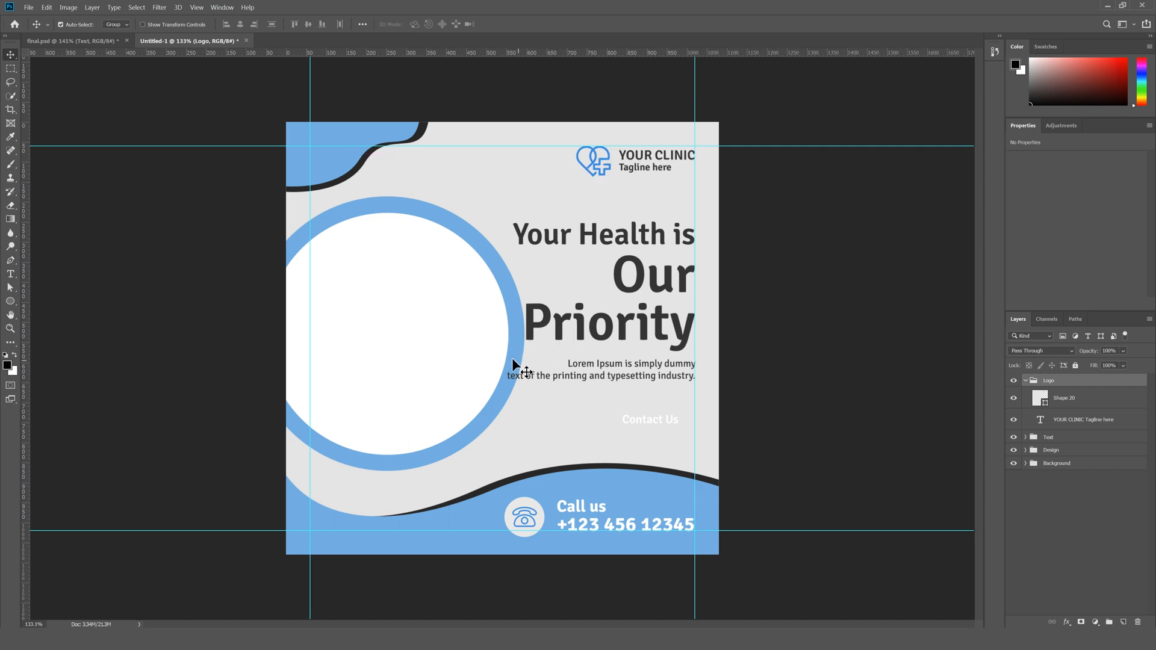
left_click(463, 337)
key("ctrl+t")
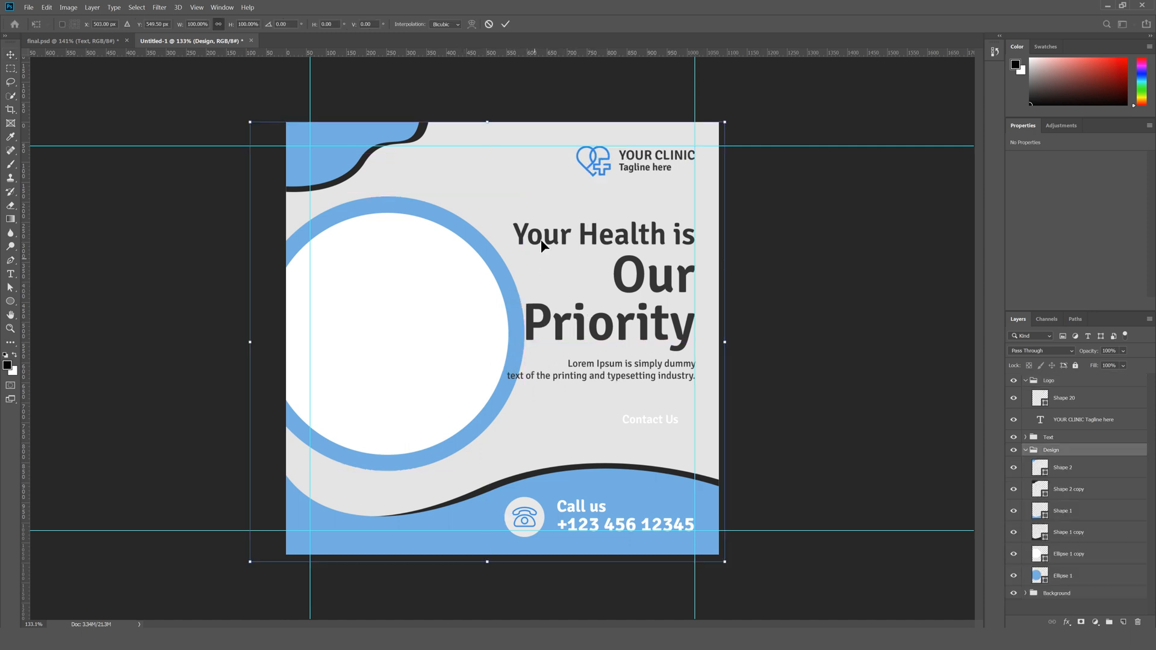
key("Return")
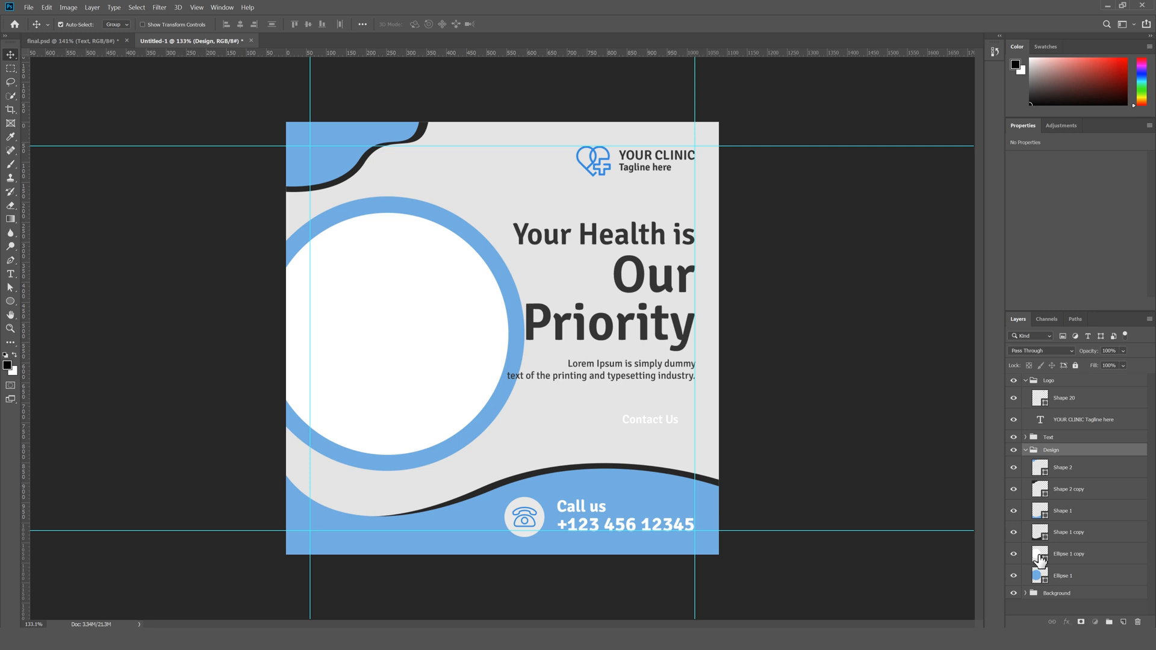
- Scale both circles together to about 95% and shift them slightly left, clear of the headline text
left_click(1042, 555)
left_click(1040, 579, "shift")
key("ctrl+t")
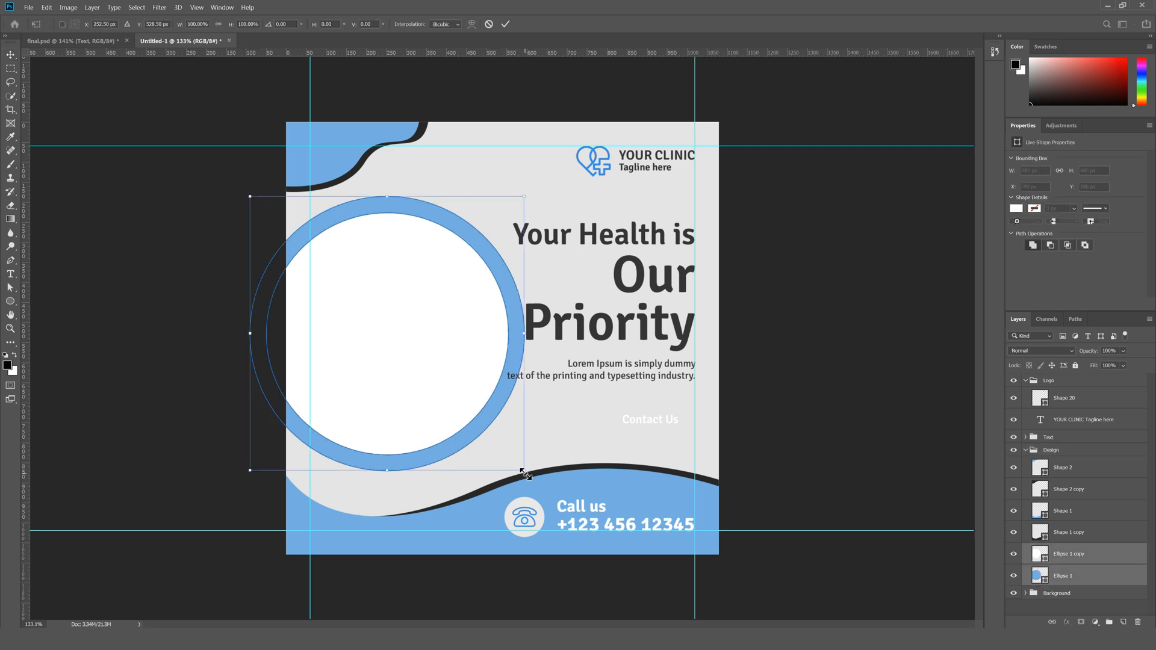
left_click_drag(521, 469, 516, 464)
left_click_drag(436, 374, 424, 373)
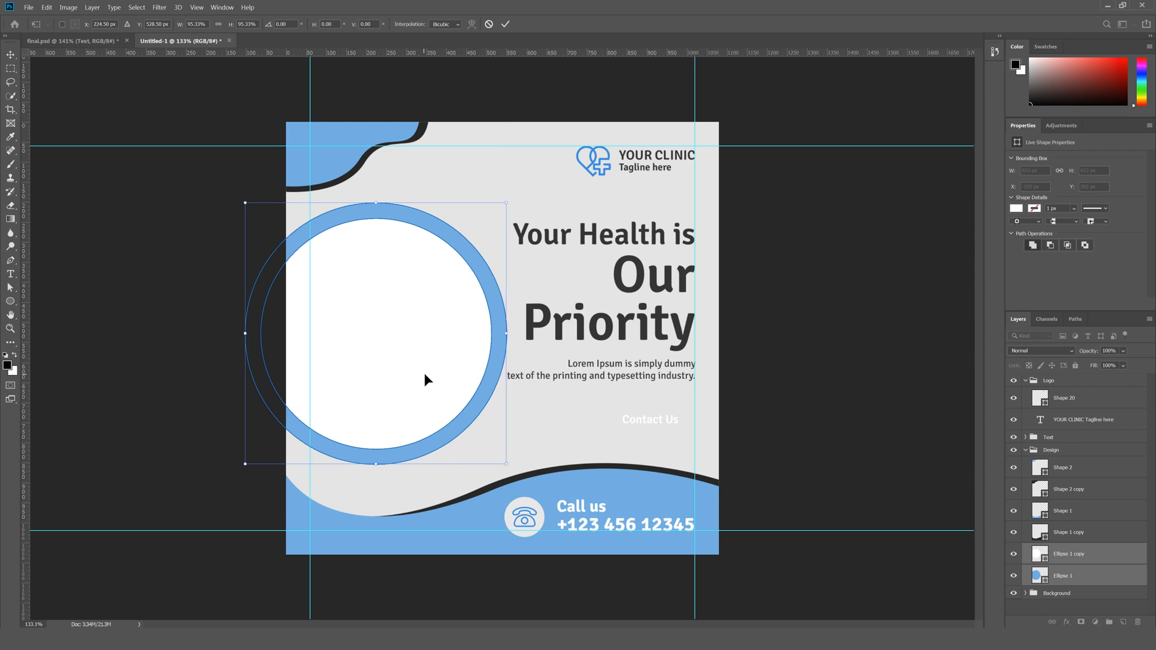
key("Return")
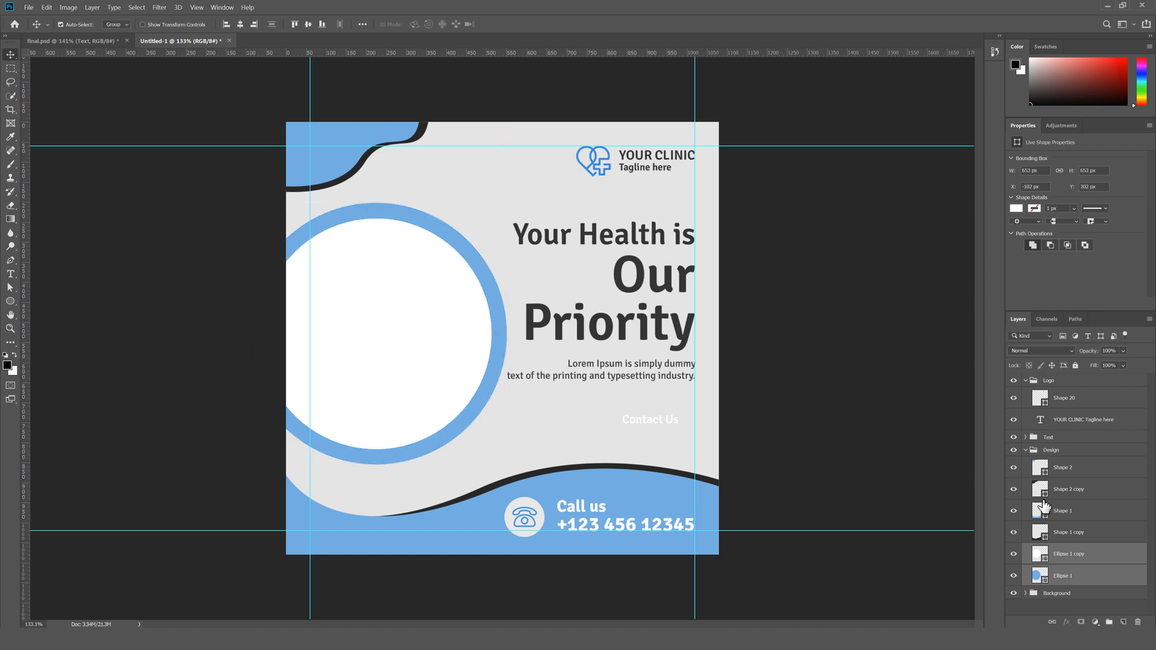
- Draw a rounded rectangle about 228 × 65 px behind the Contact Us text in the Design group, with 30 px corner radii
left_click(1054, 449)
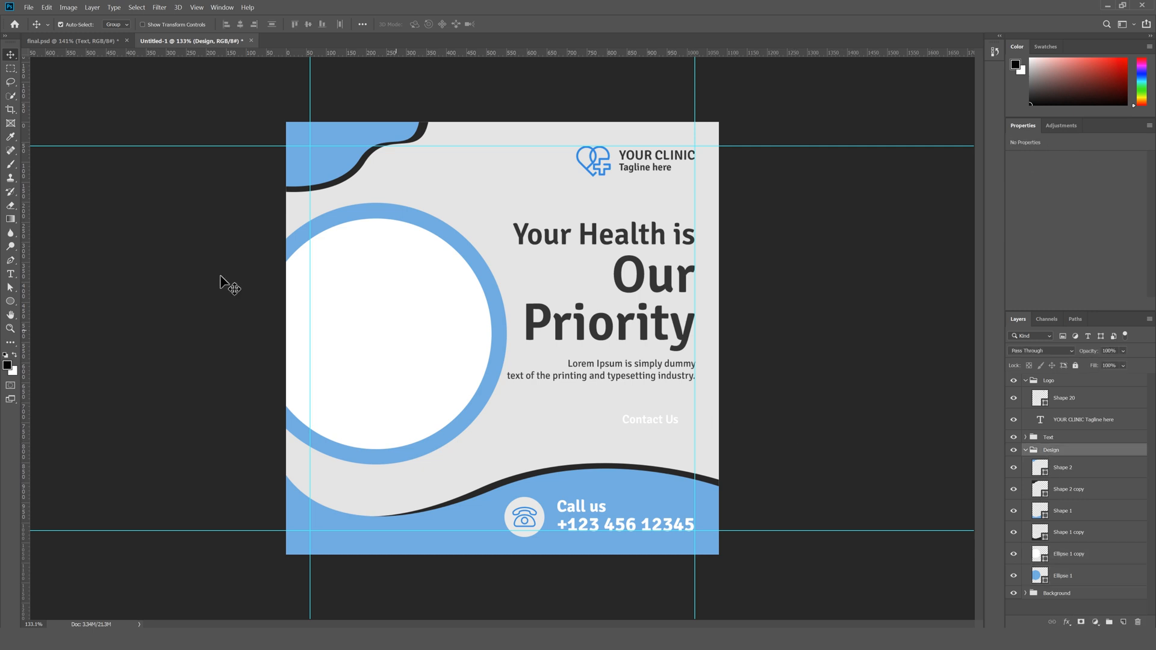
right_click(16, 304)
left_click(39, 309)
left_click_drag(603, 407, 693, 431)
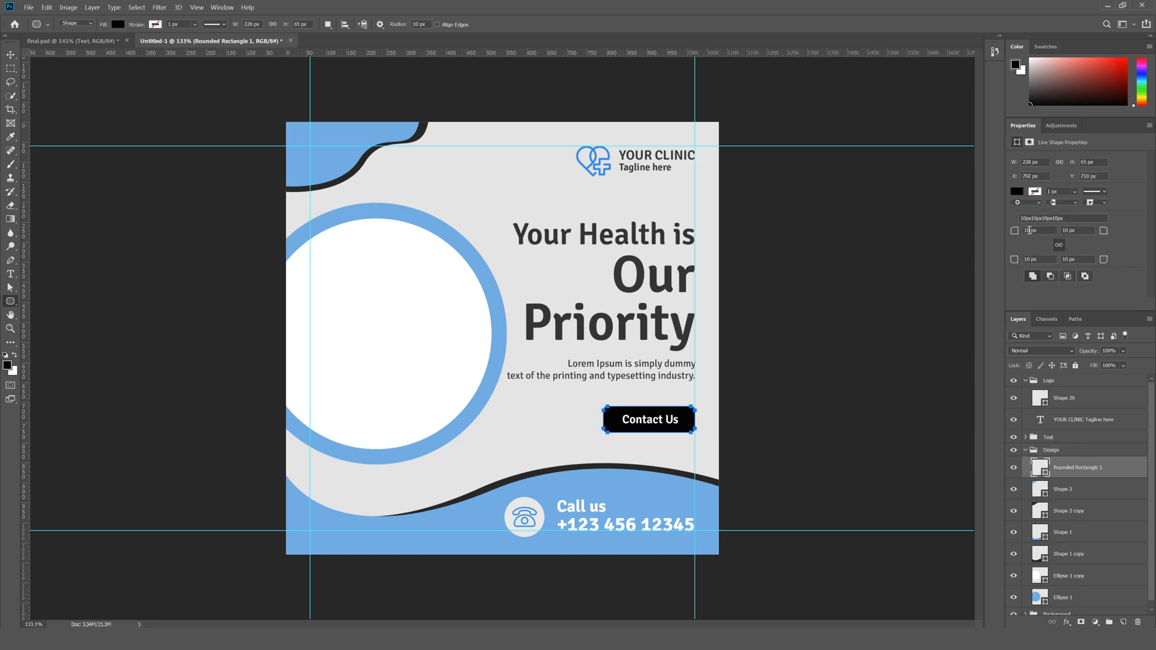
type("30")
key("Return")
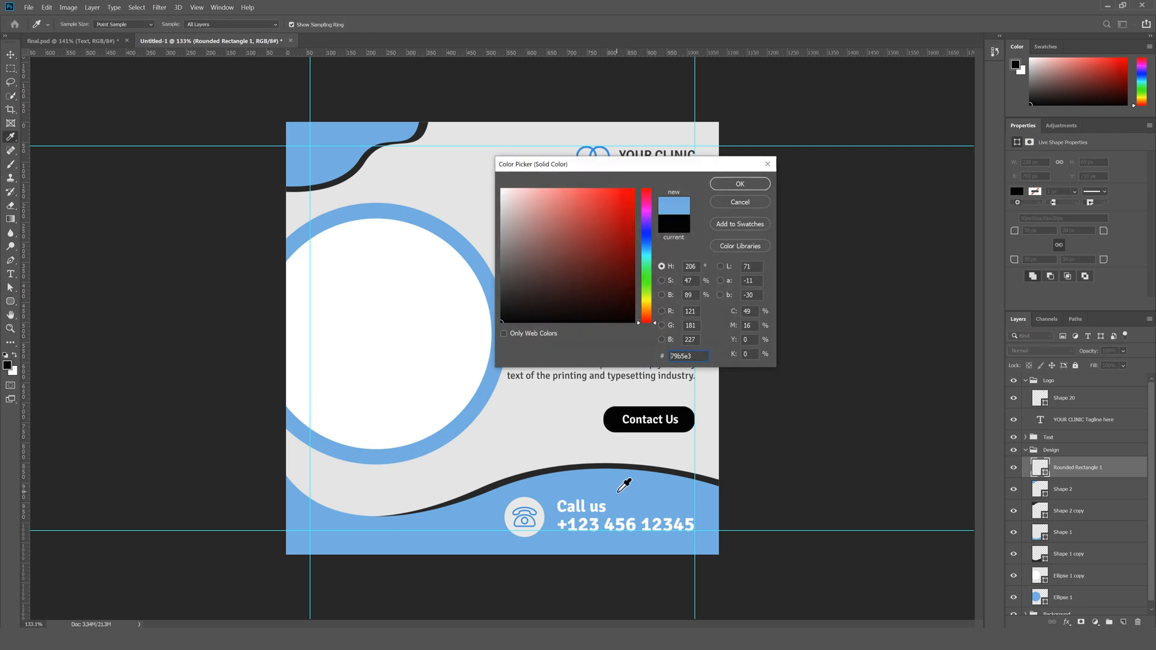
- Fill the Contact Us button shape with blue 79b5e3 sampled from the wave
left_click(626, 485)
key("Return")
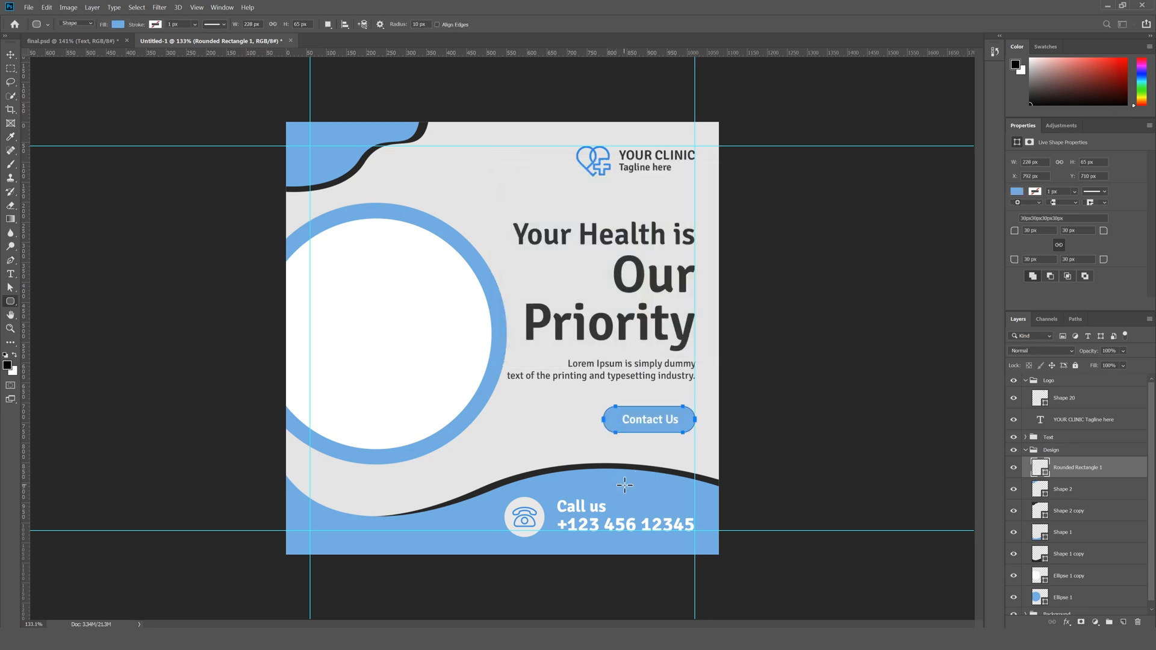
key("v")
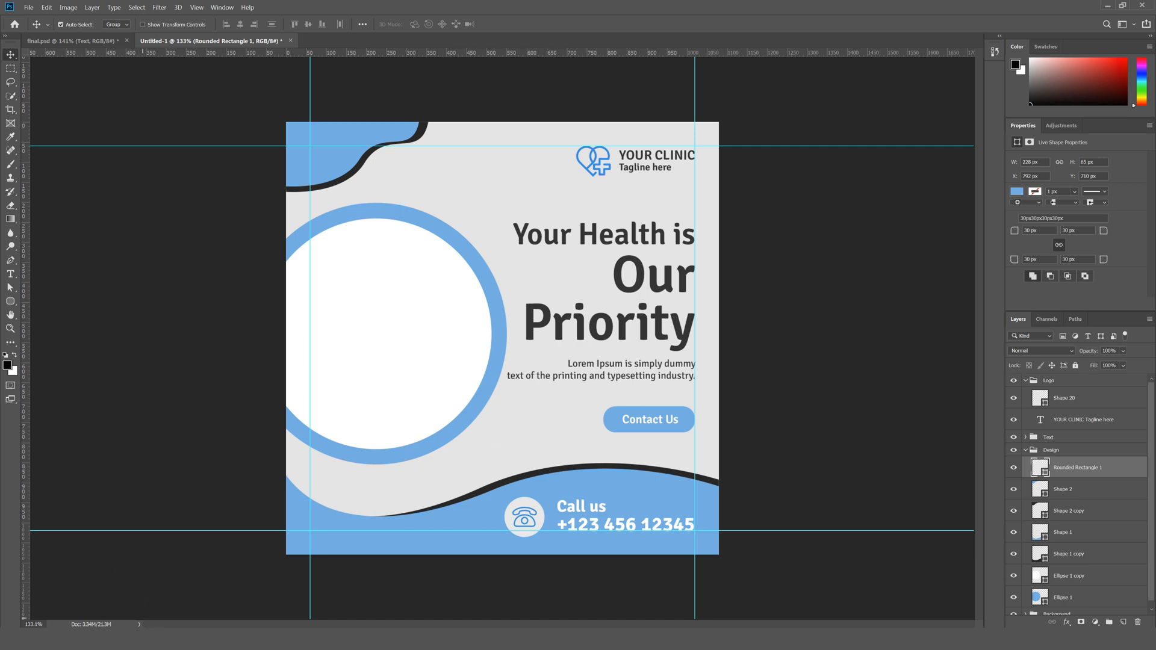
- Place the pngwing.com doctor image, scaled to about 77.5%, over the white circle
mouse_move(143, 640)
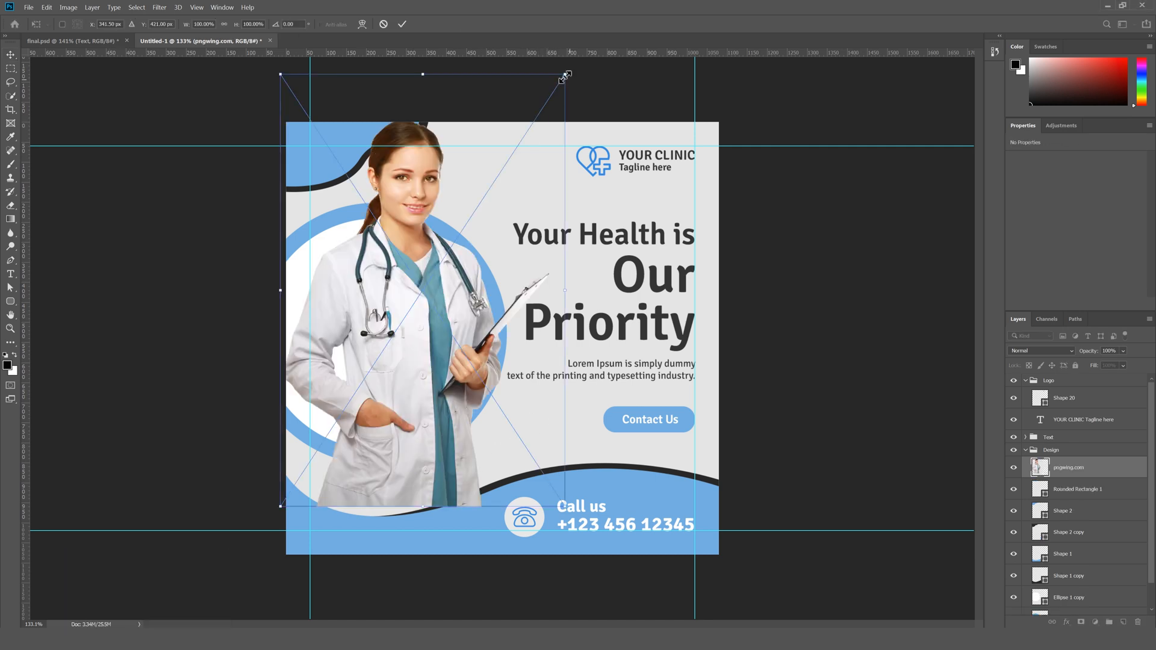
left_click_drag(565, 74, 457, 239)
left_click_drag(350, 404, 370, 370)
left_click_drag(479, 204, 522, 138)
left_click_drag(422, 347, 418, 350)
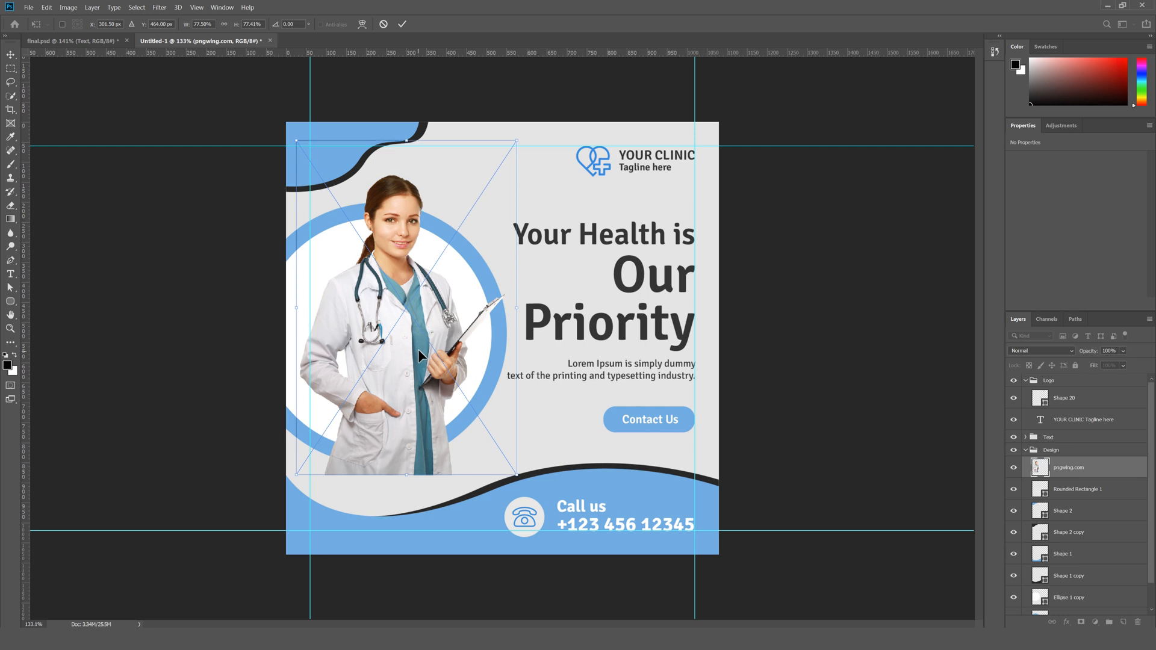
key("Return")
- Move the pngwing.com layer out of the Design group and place it in its own group named Picture
left_click_drag(1054, 470, 1036, 445)
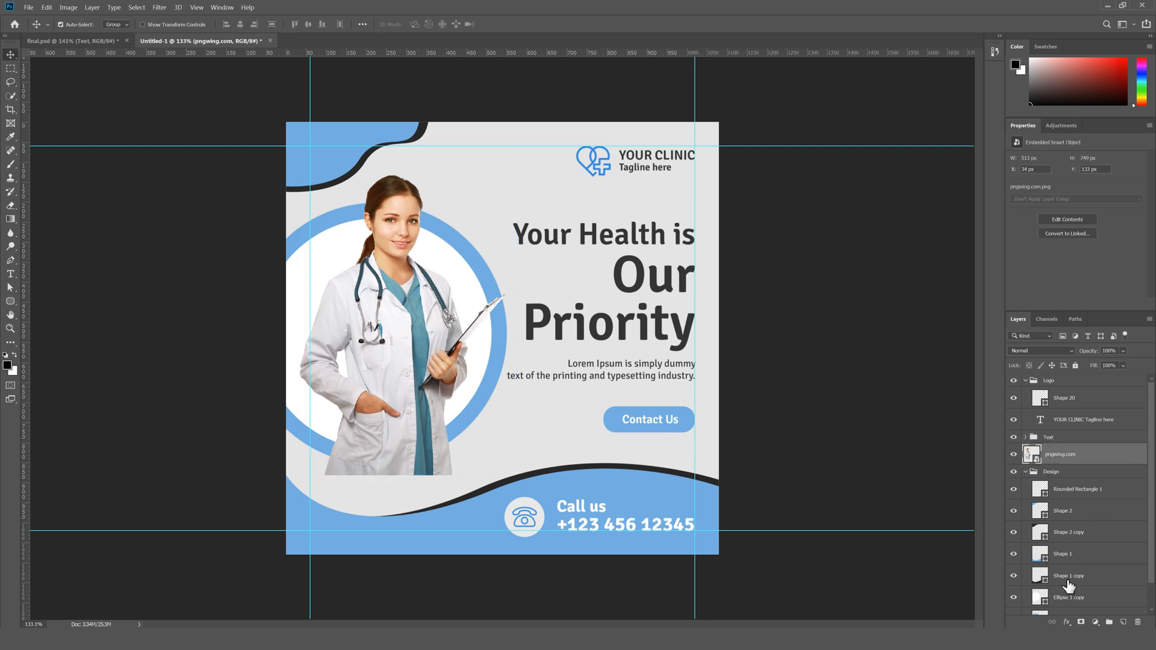
right_click(1057, 459)
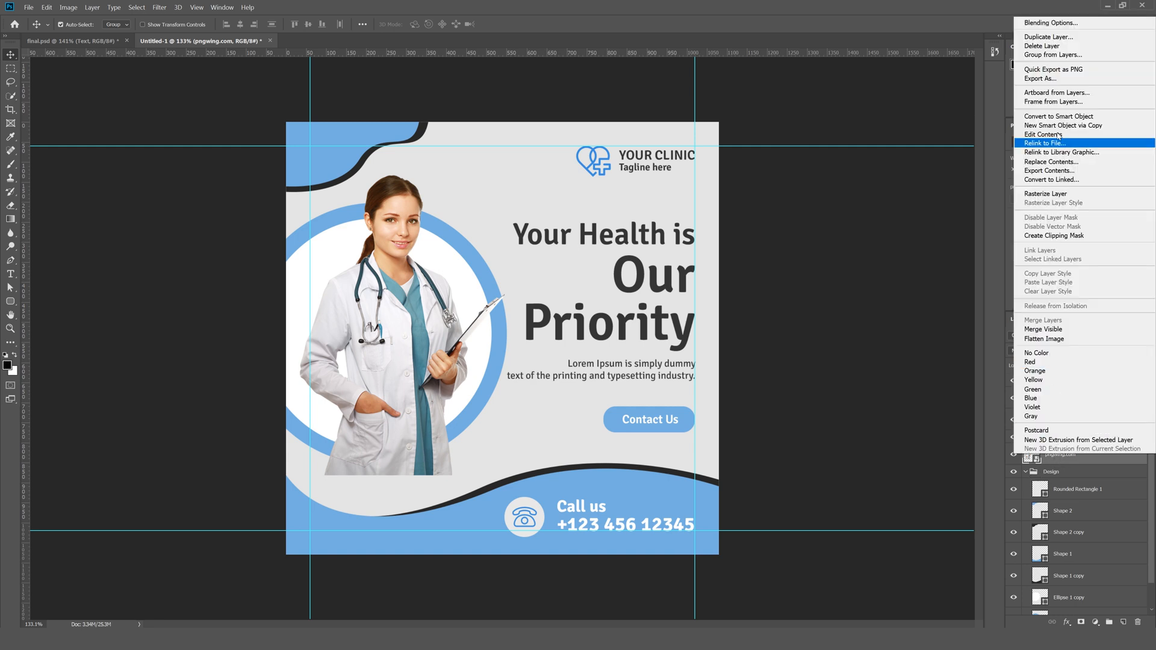
left_click(1053, 55)
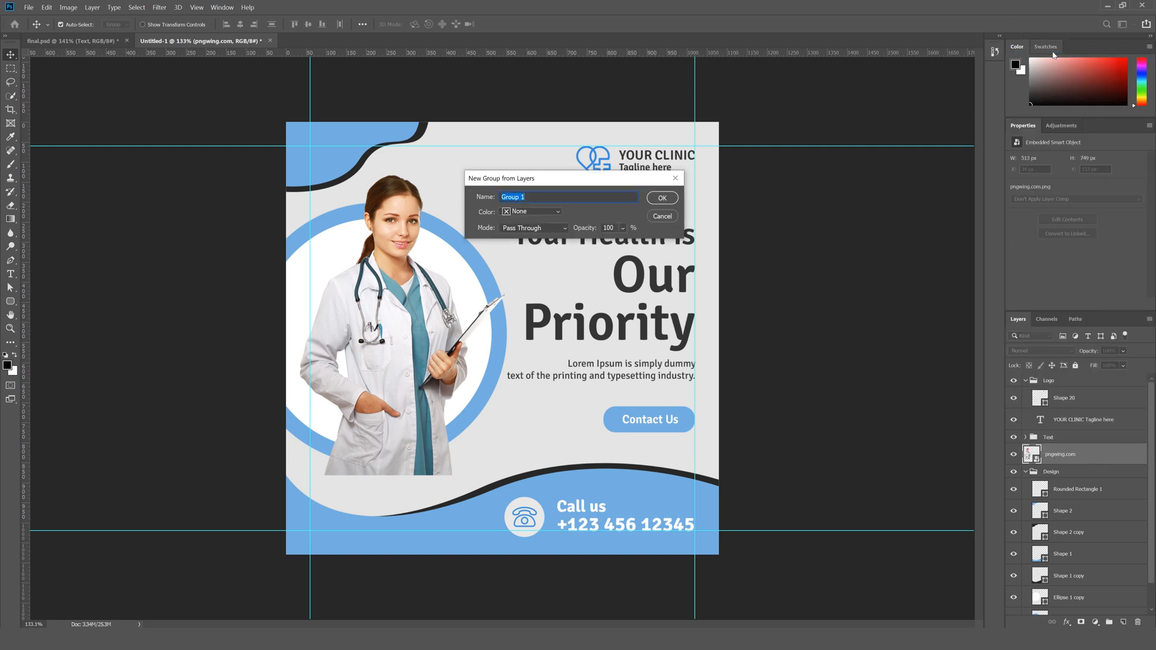
key("Return")
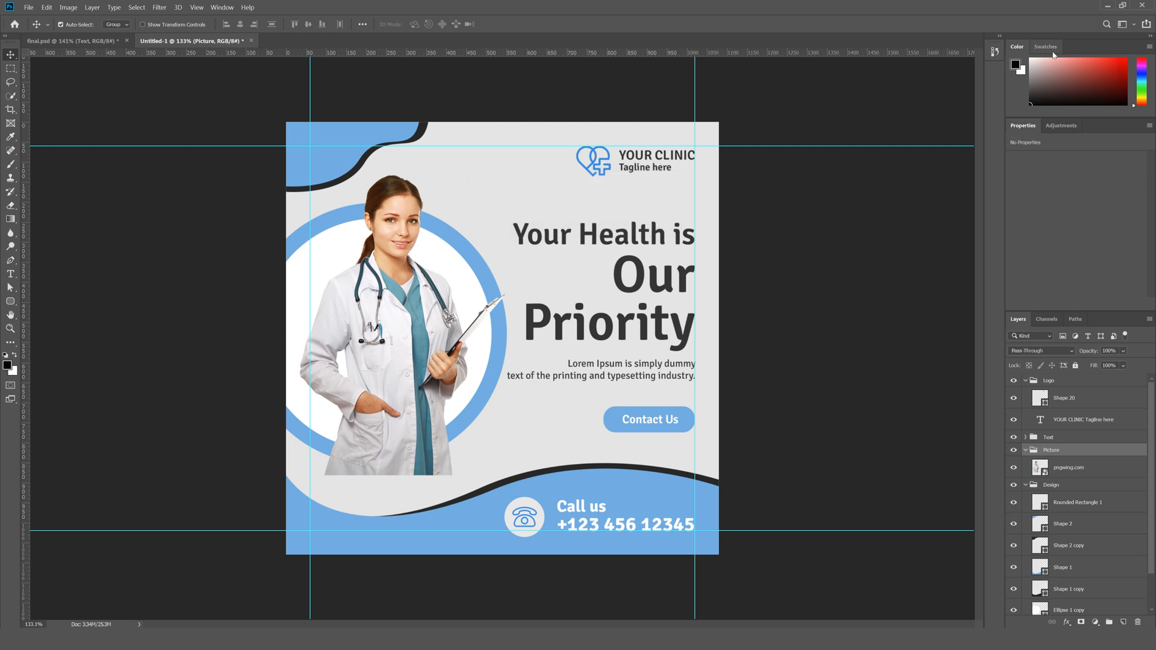
- Mask the doctor image to the shape of the inner white circle, Ellipse 1 copy
scroll(1054, 567, "down", 3)
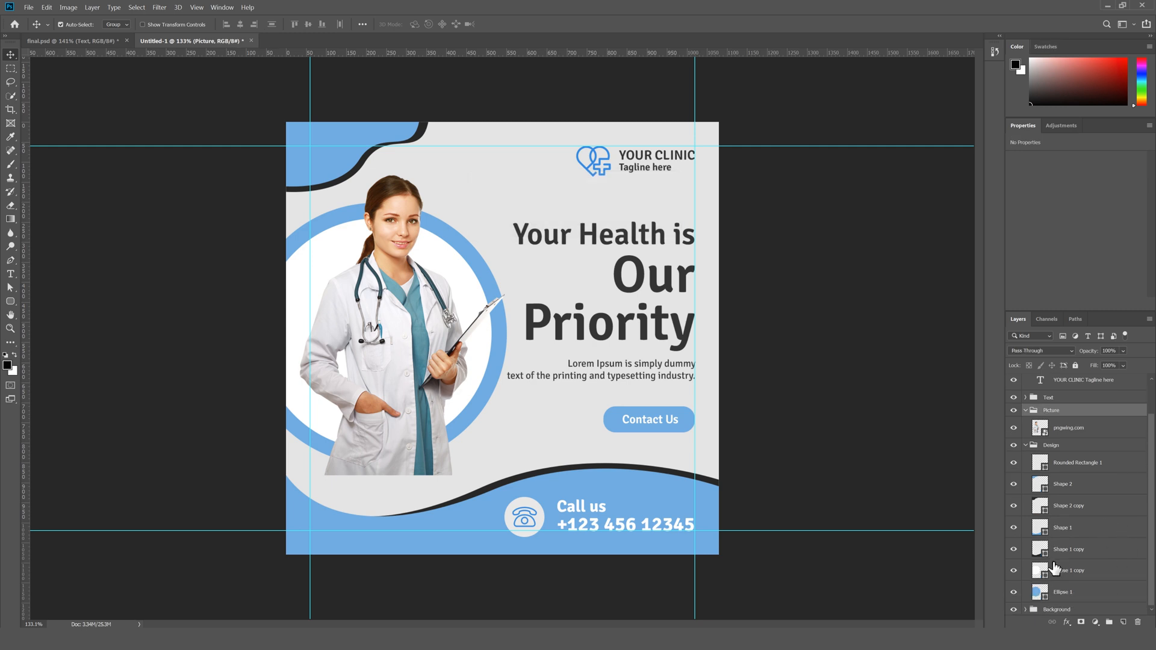
left_click(1037, 571, "ctrl")
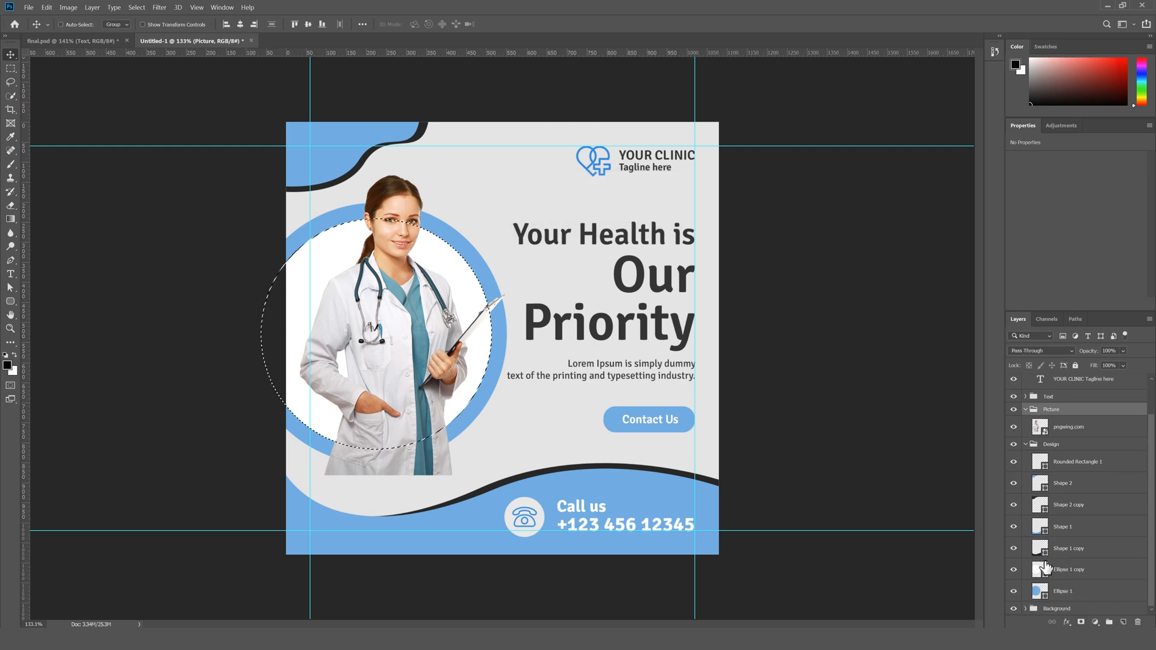
left_click(1077, 423)
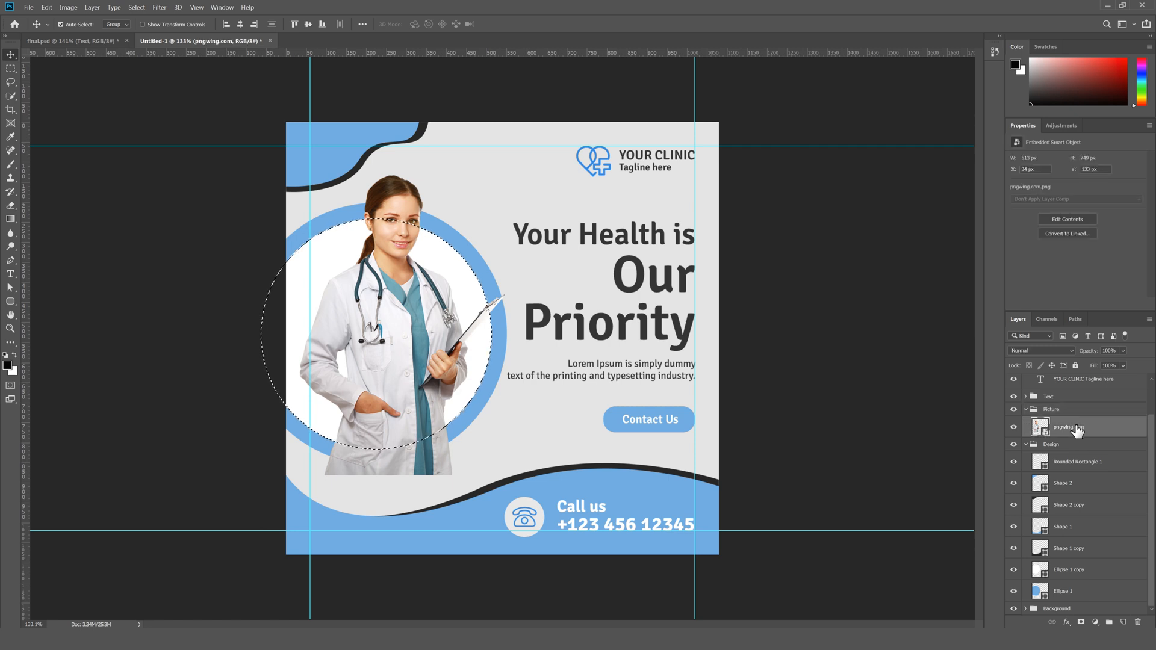
left_click(1082, 623)
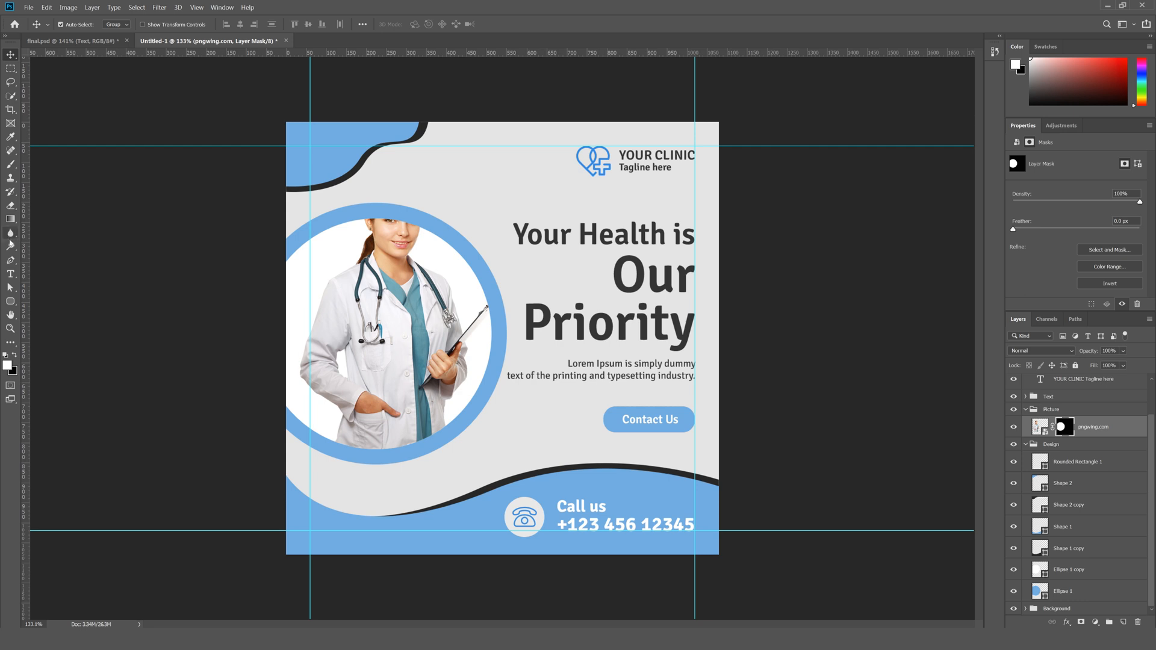
- Paint white with the Brush on the doctor's layer mask to reveal her head and the clipboard tip beyond the circle
key("b")
right_click(11, 163)
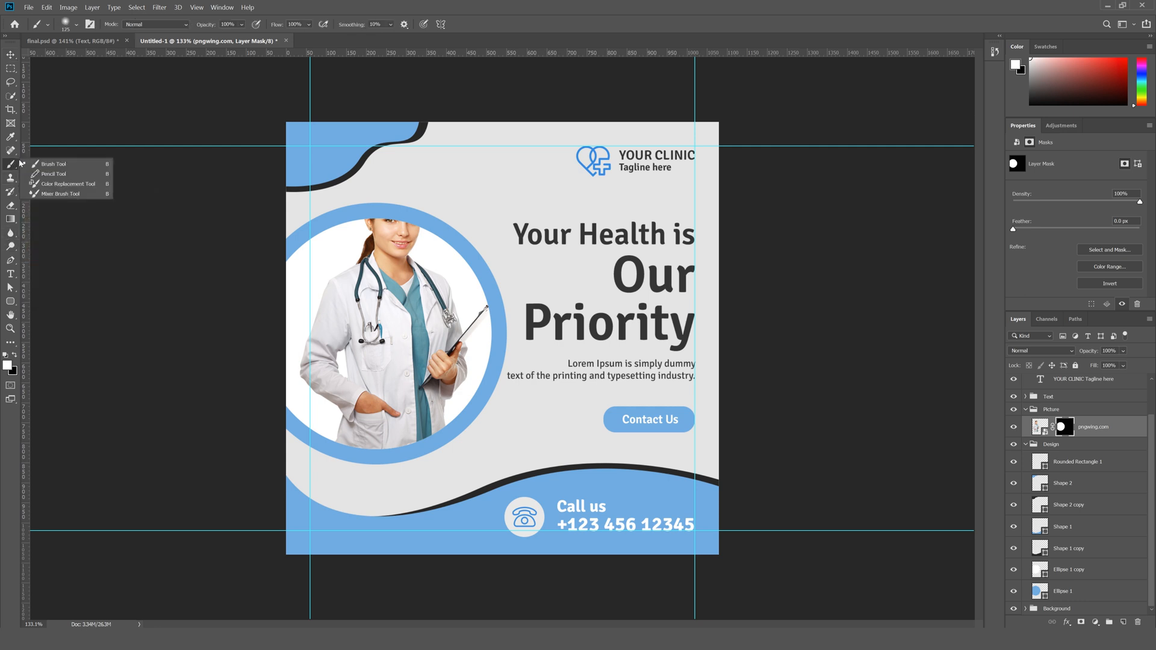
left_click(45, 165)
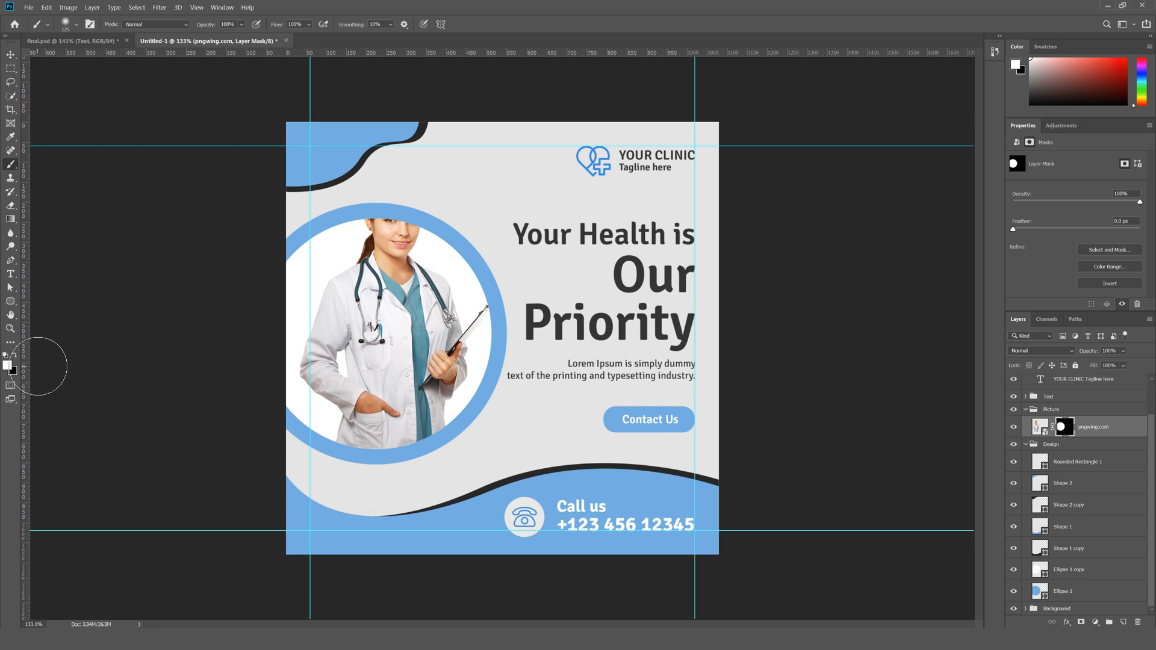
mouse_move(372, 213)
left_mouse_down()
mouse_move(373, 190)
mouse_move(391, 179)
mouse_move(415, 229)
left_mouse_up()
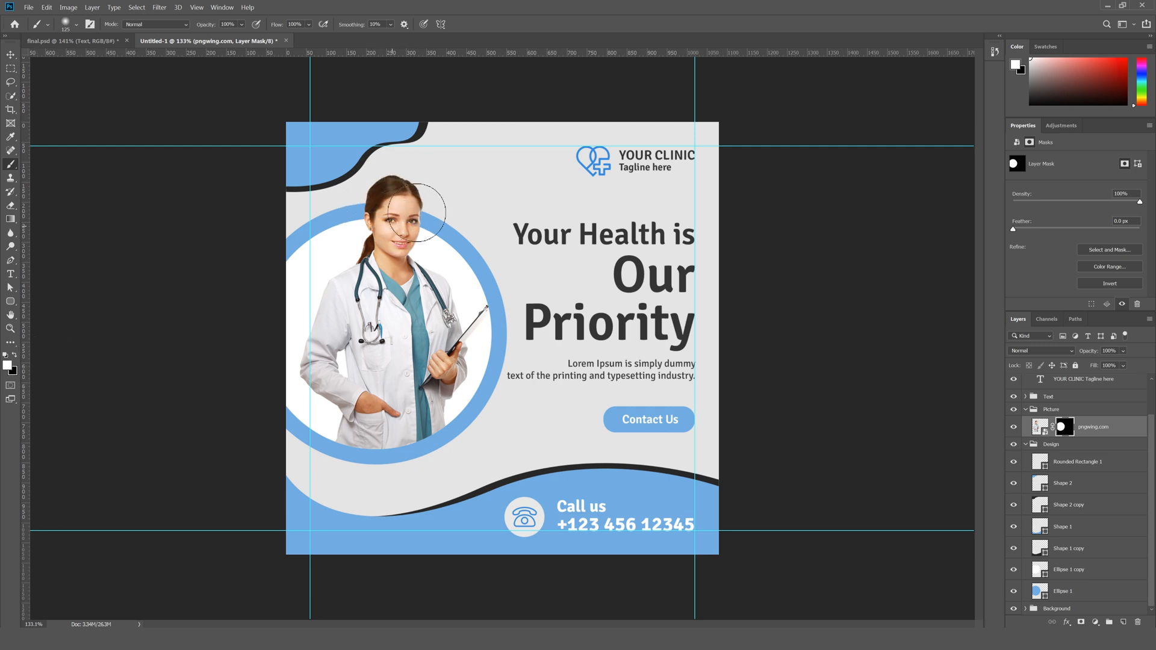
left_click_drag(481, 315, 490, 290)
- Copy the Socials icon group from final.psd into the Untitled-1 post, placing it at the lower-left margin on the blue wave
left_click(72, 40)
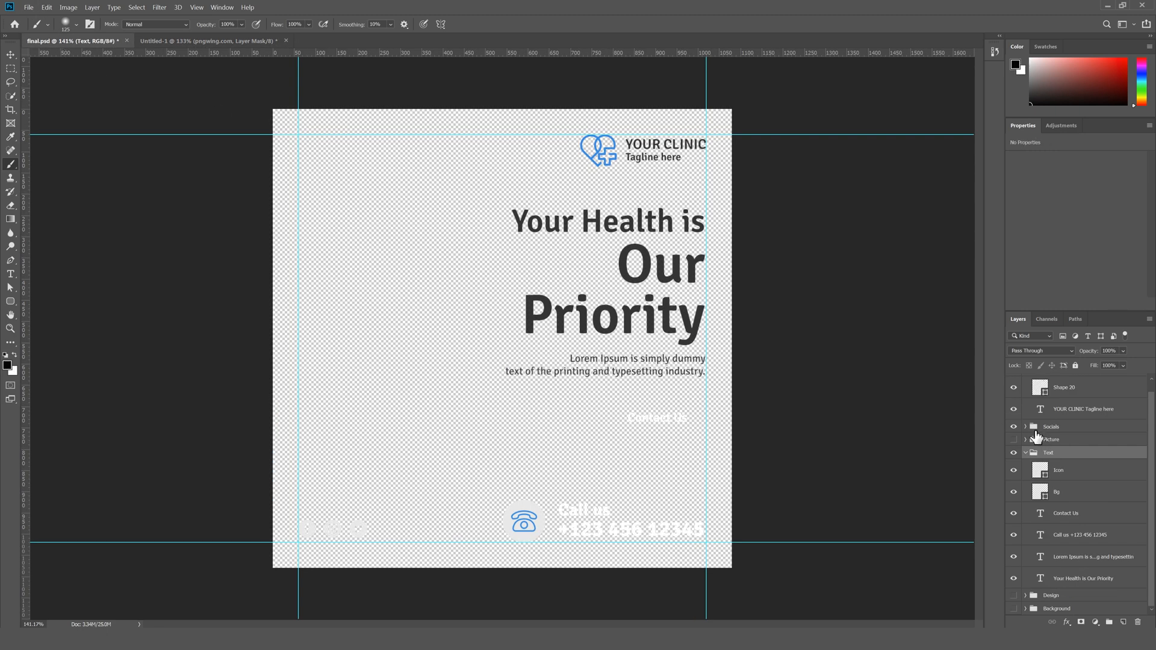
left_click(10, 54)
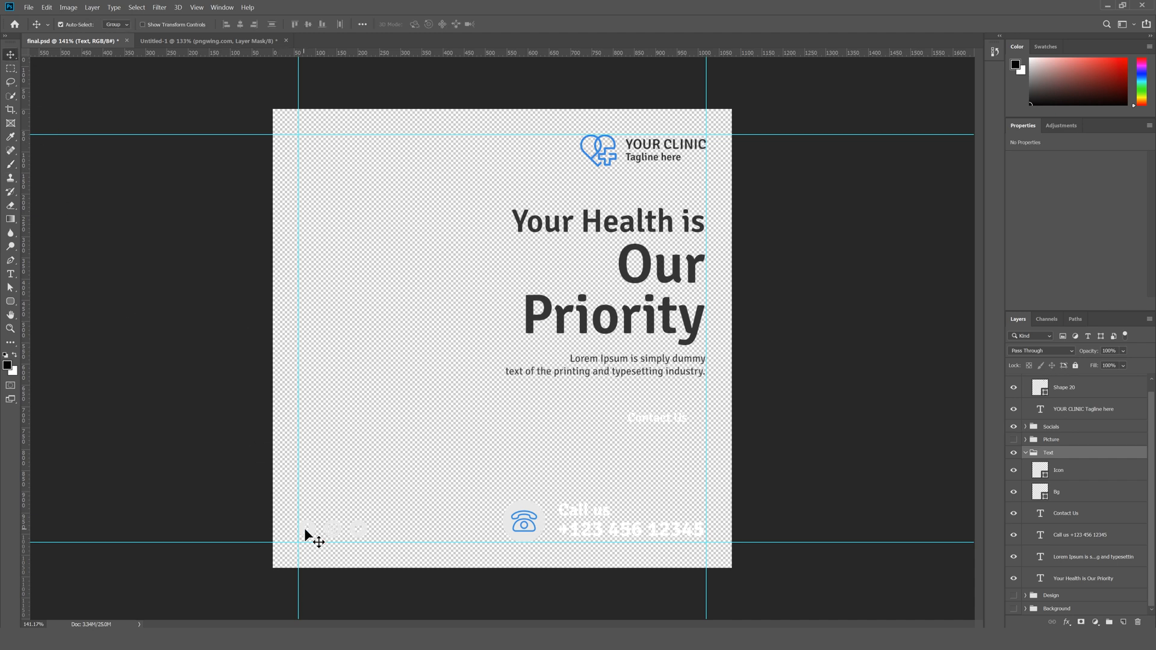
left_click_drag(304, 534, 343, 516)
key("Down")
key("Down")
key("Down")
key("Down")
key("Down")
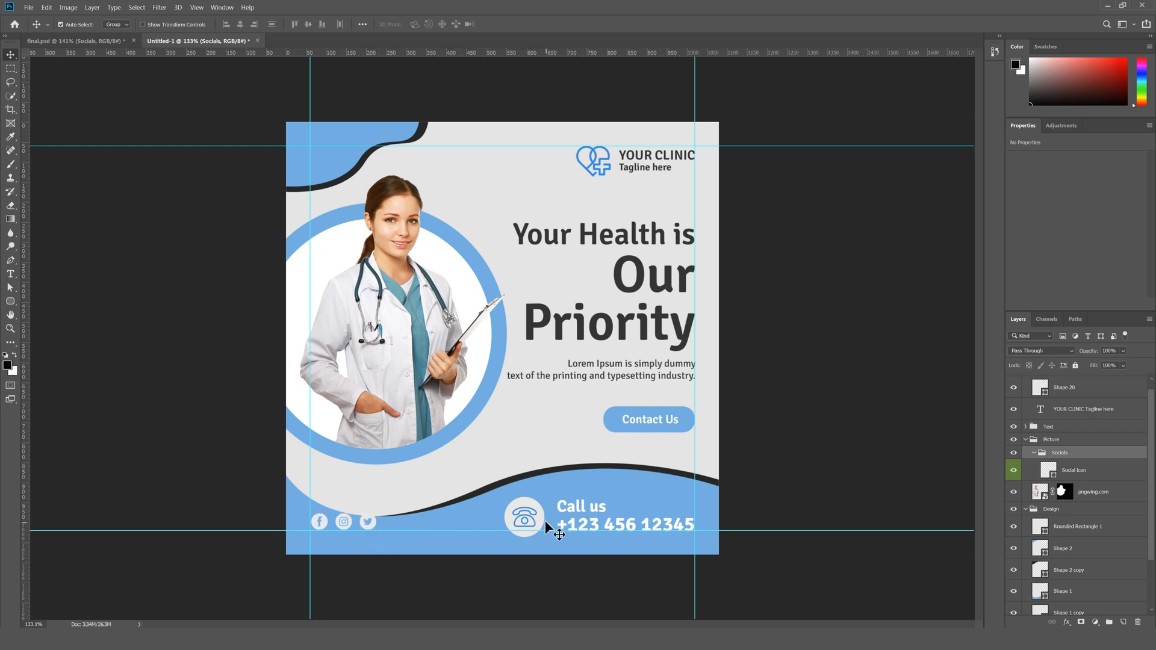
- Stretch the bottom wave layers Shape 1 and Shape 1 copy together to about 103.5% width and 114% height, extending upward and left
left_click(500, 490)
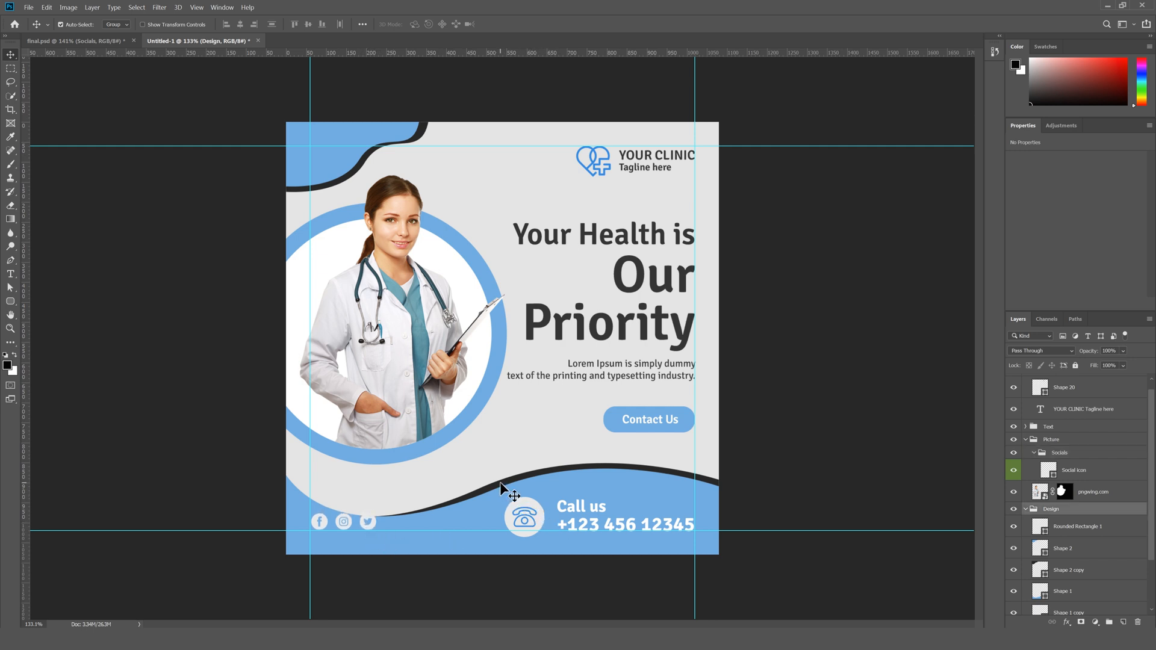
scroll(1053, 545, "down", 3)
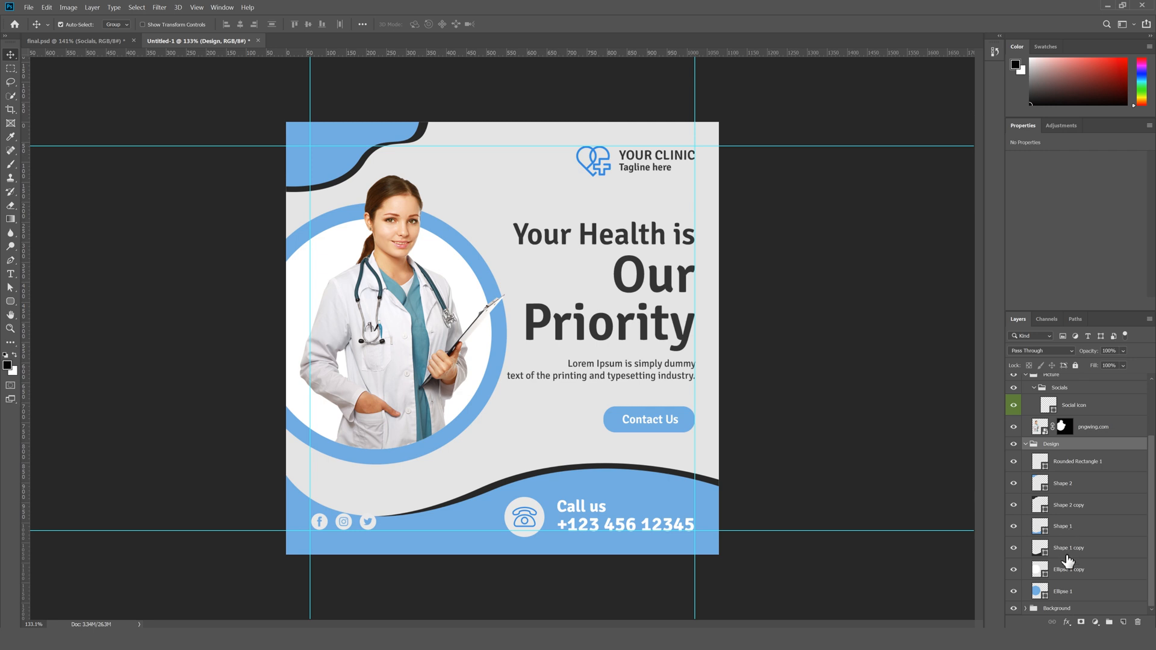
left_click(1063, 549)
left_click(1062, 527, "shift")
key("ctrl+t")
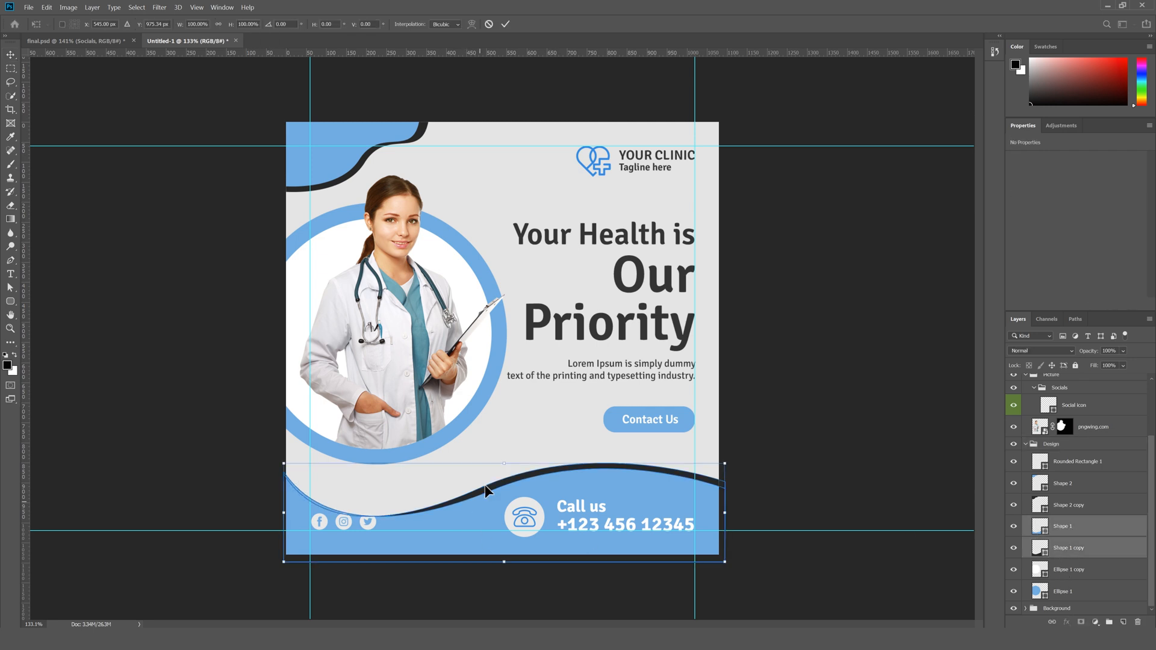
left_click_drag(504, 465, 504, 455)
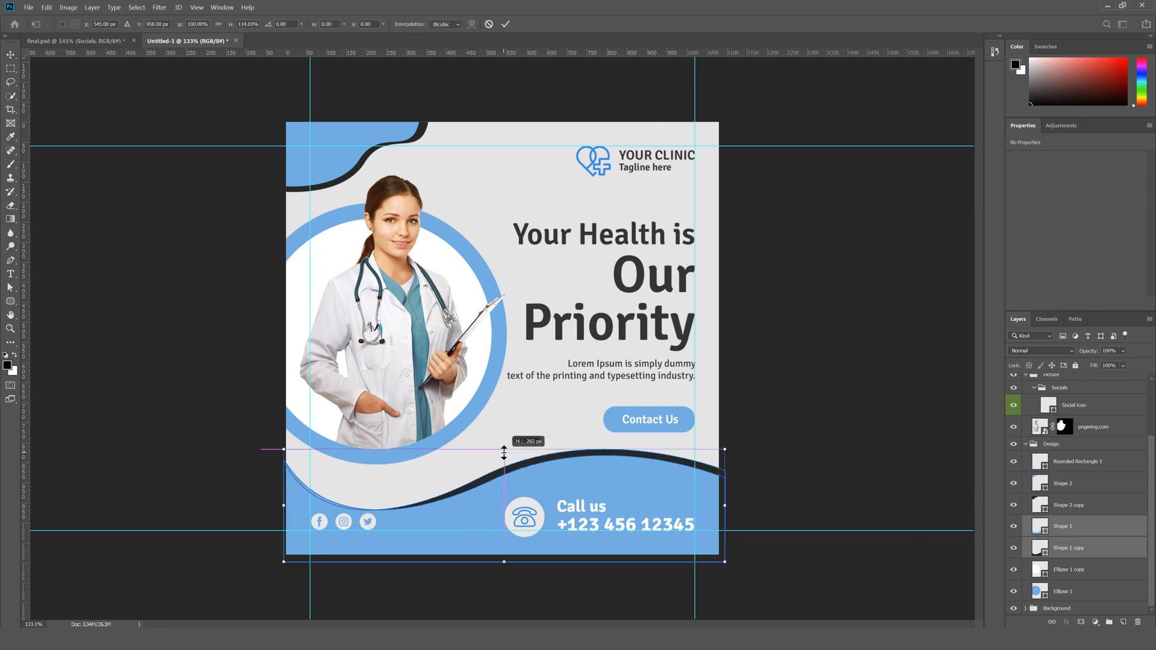
left_click_drag(284, 505, 260, 505)
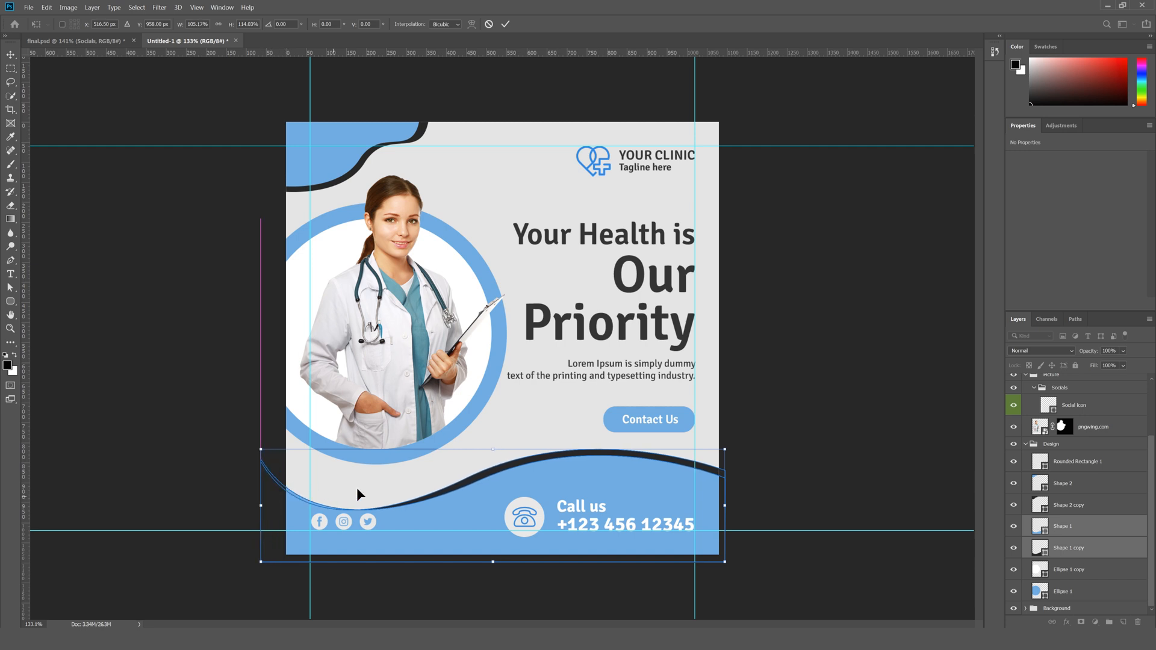
left_click_drag(493, 450, 494, 449)
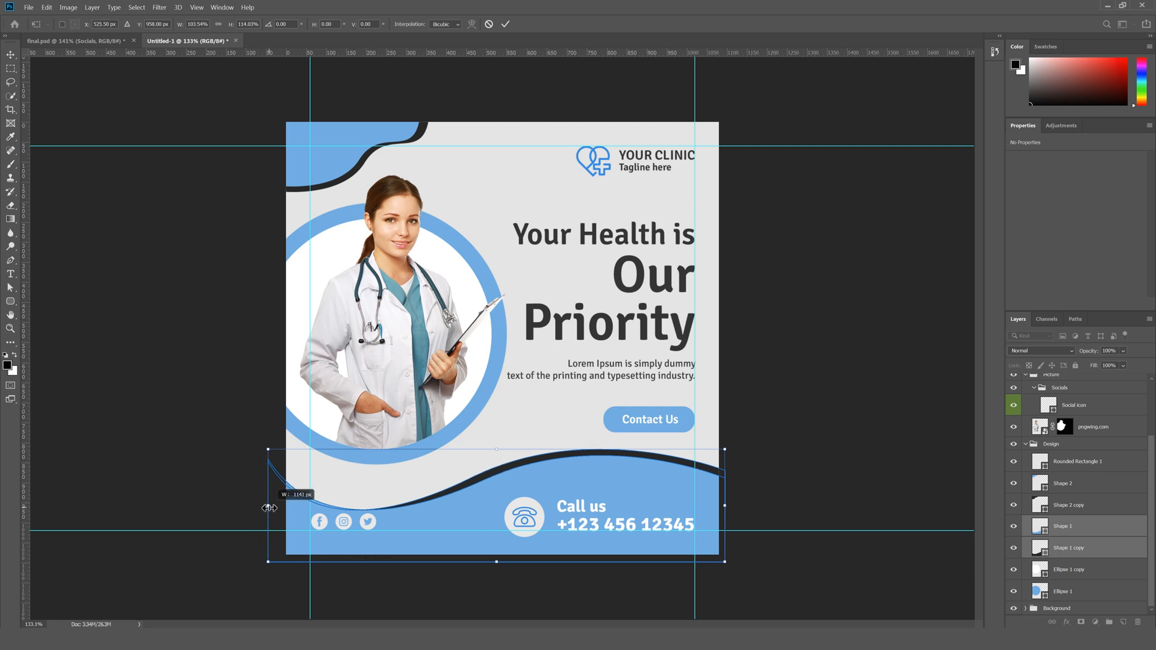
key("Return")
left_click(269, 448)
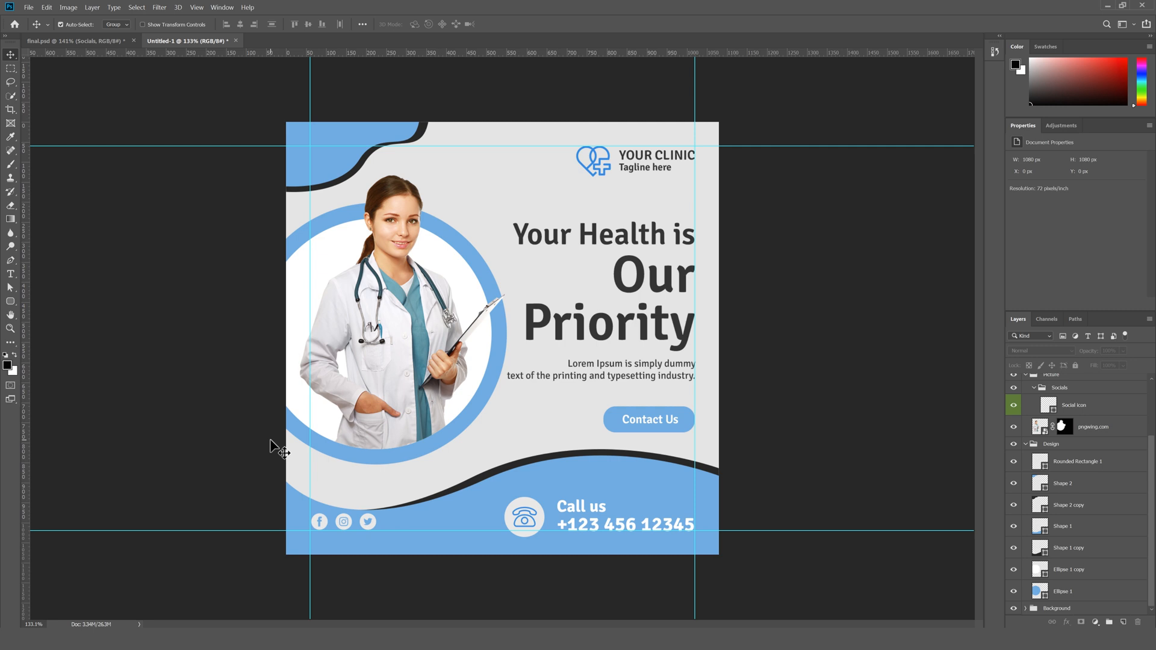
- Nudge the Text group slightly upward and hide the guides to view the finished post
left_click_drag(544, 522, 539, 513)
left_click(842, 456)
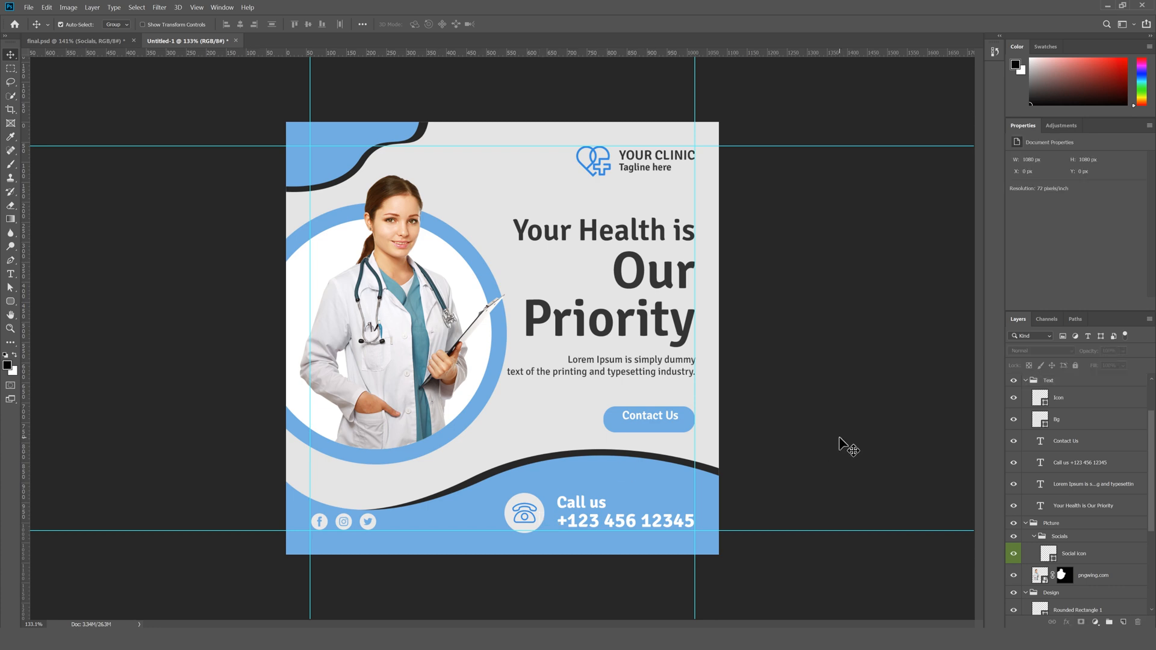
key("ctrl+semicolon")
key("ctrl+plus")
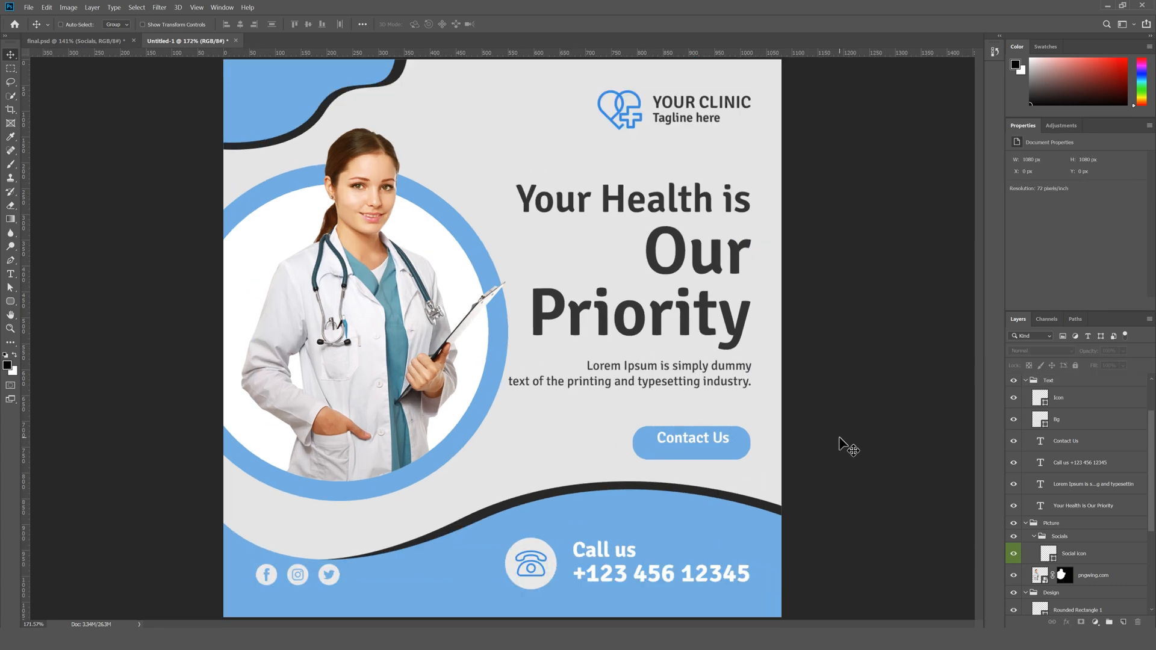